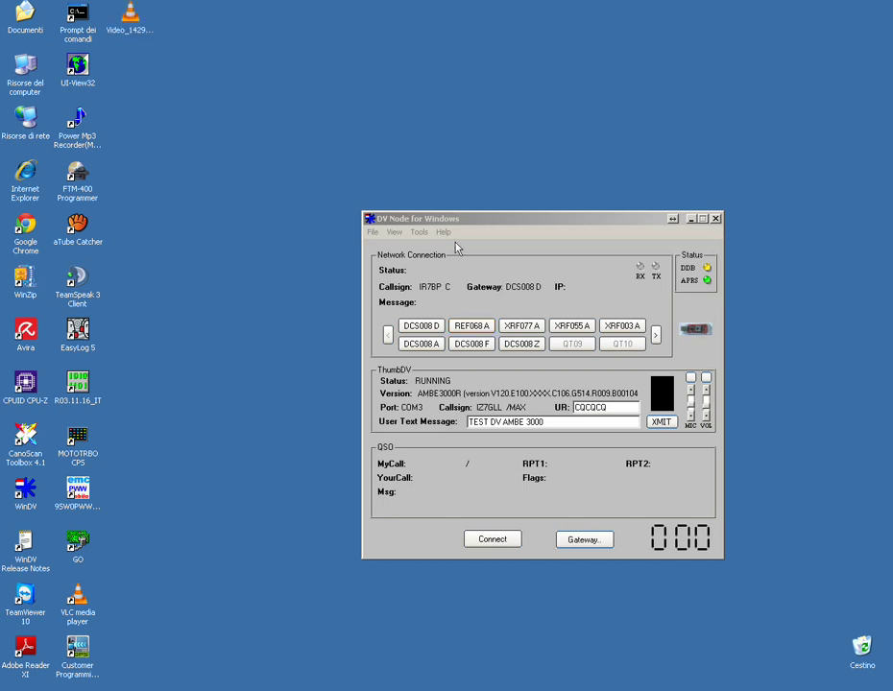
- Bring the DV Node window to the front and show its Tools menu choices
left_click(449, 220)
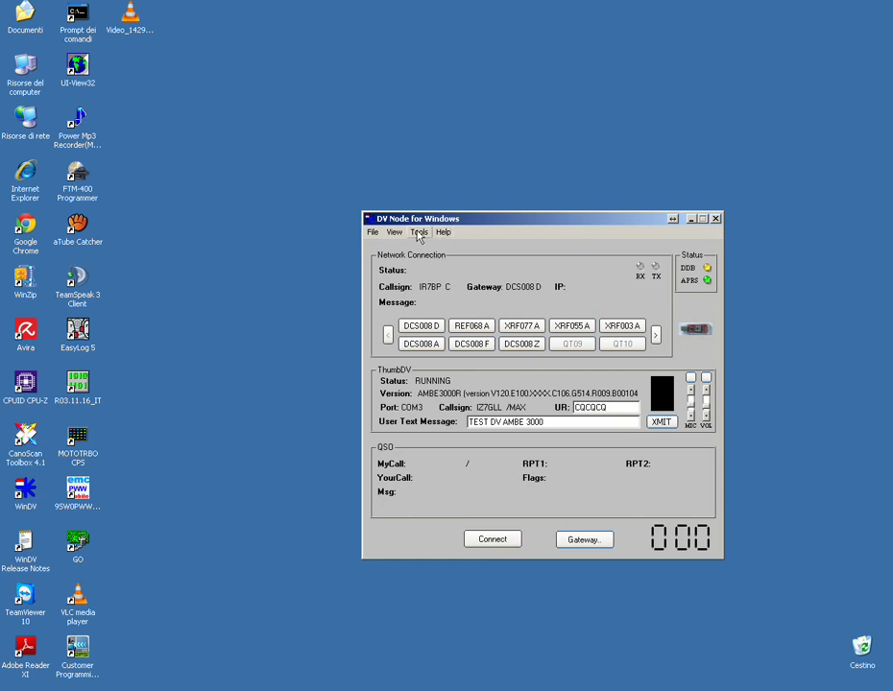
left_click(417, 236)
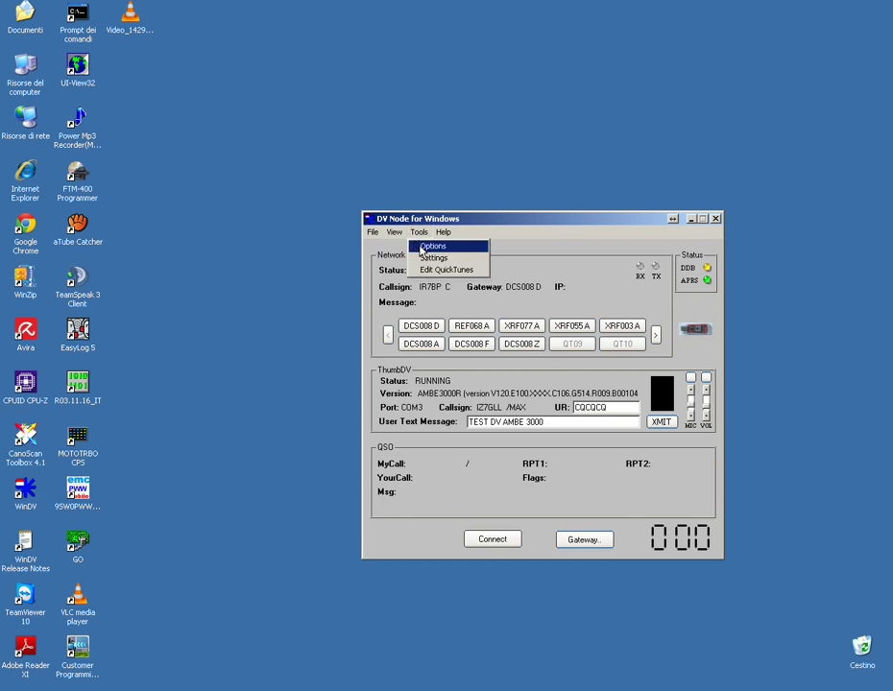
- In Program Options, confirm callsign suffix C and the AA4RC callsign server
left_click(422, 247)
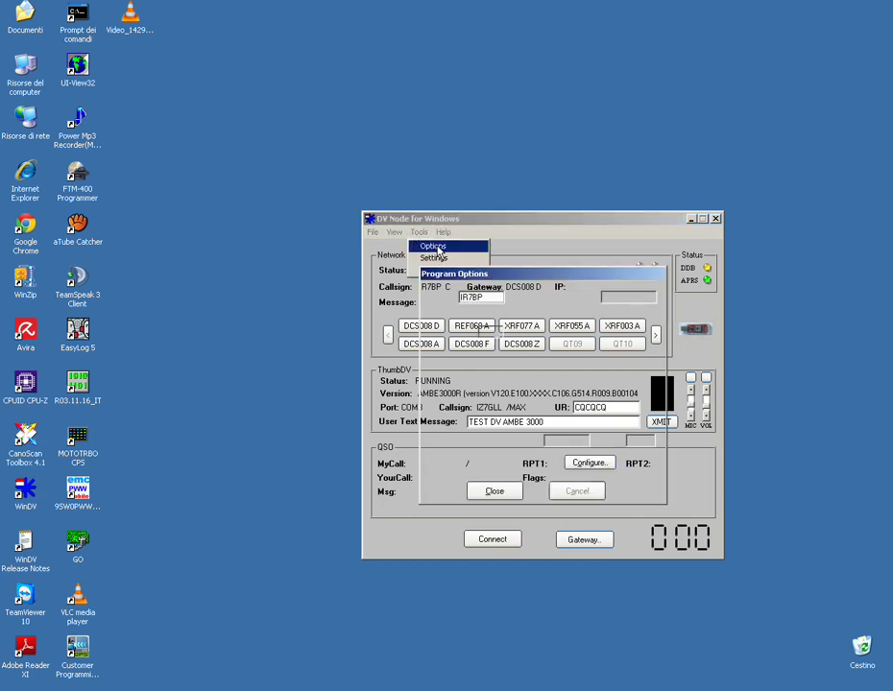
double_click(482, 297)
left_click(484, 297)
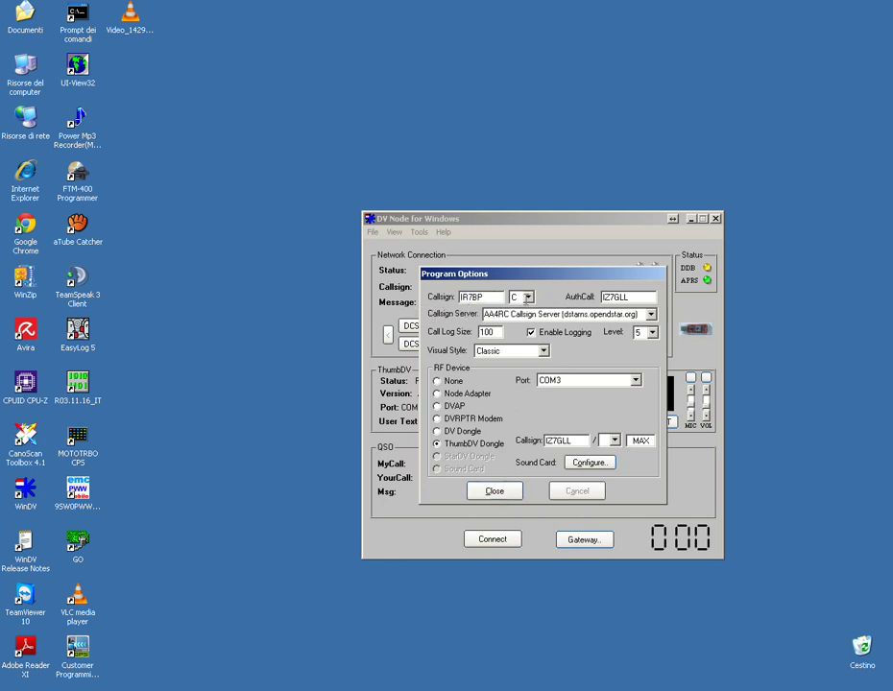
left_click(525, 298)
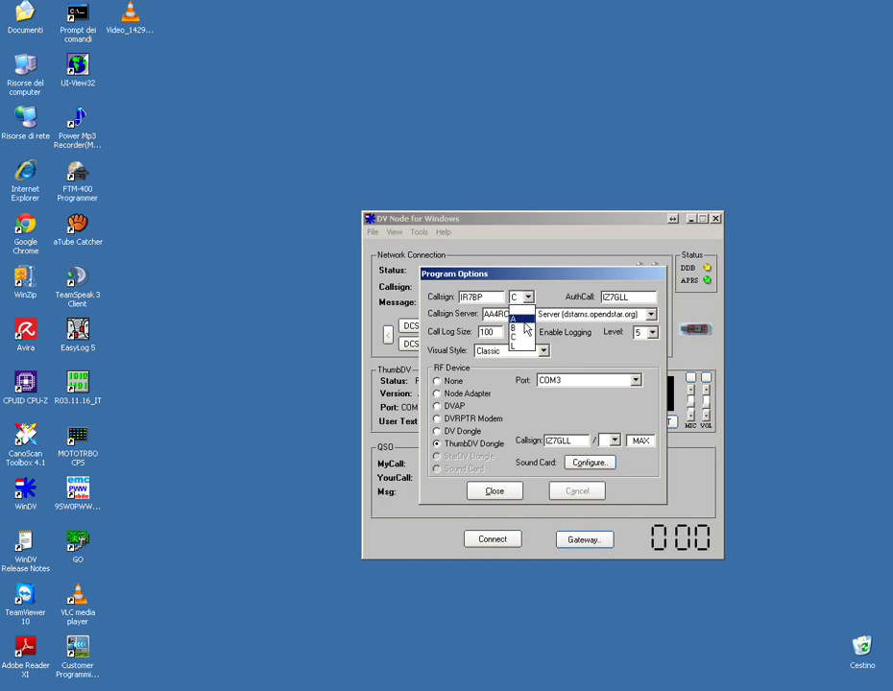
left_click(520, 336)
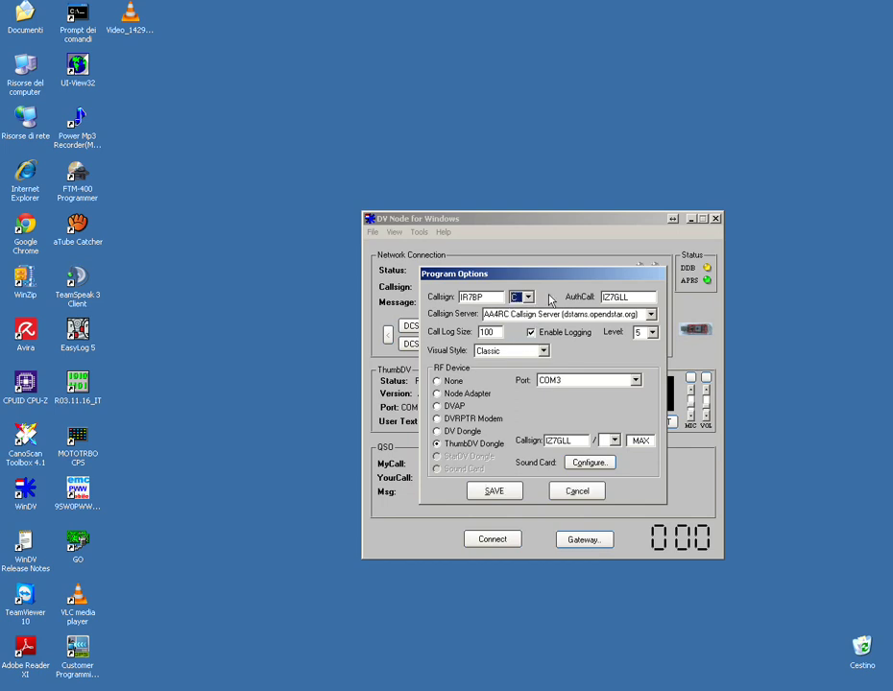
double_click(624, 296)
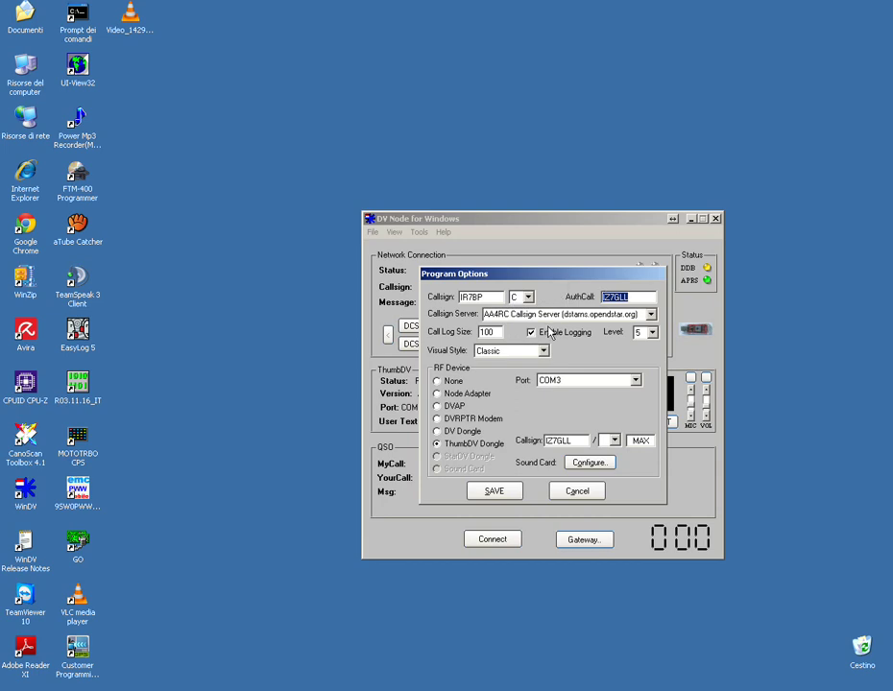
left_click(580, 314)
left_click(581, 314)
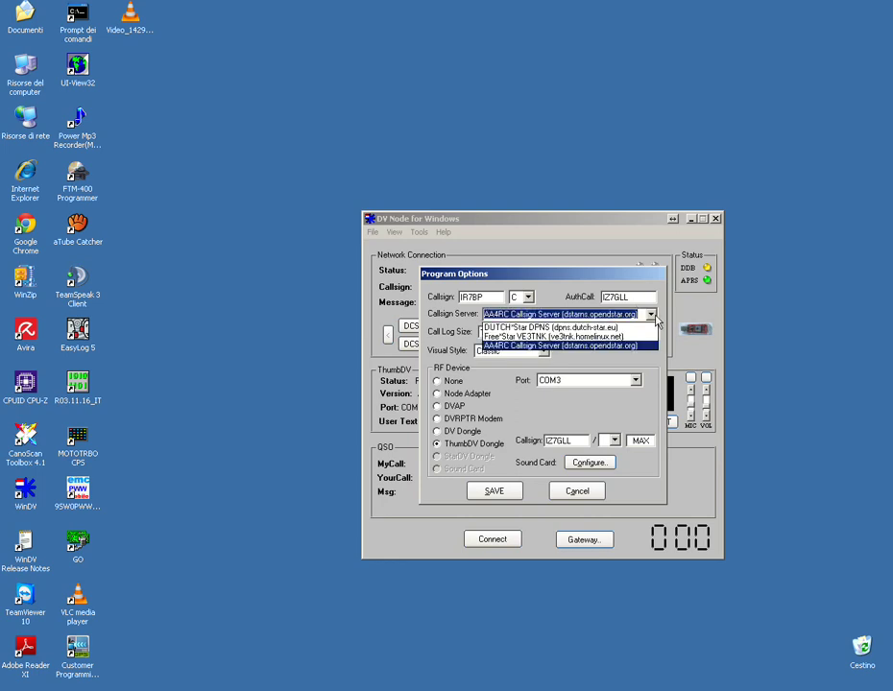
left_click(555, 347)
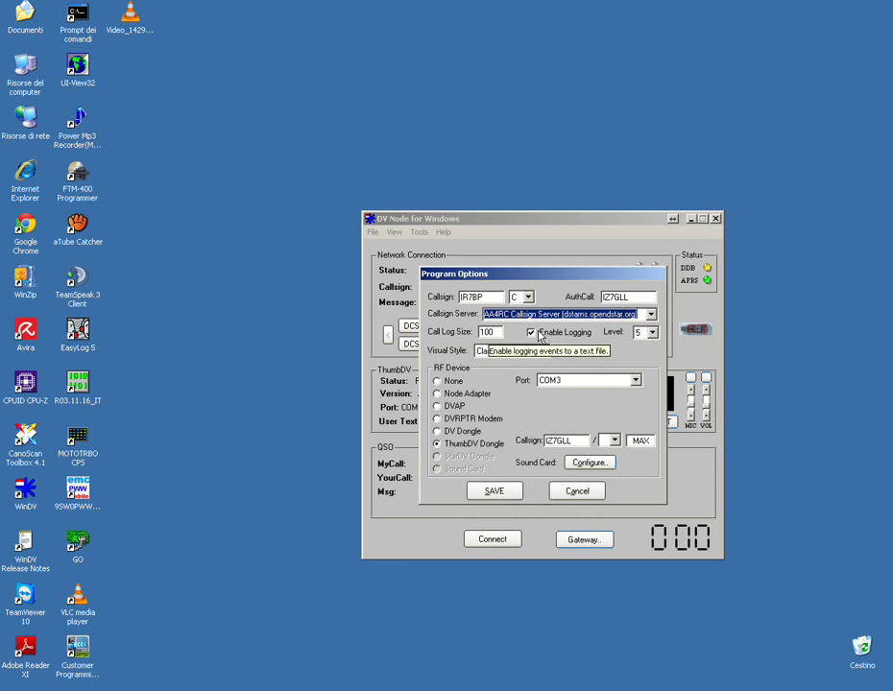
- Keep logging level 5, the Classic visual style and ThumbDV port COM3
left_click(651, 333)
left_click(651, 333)
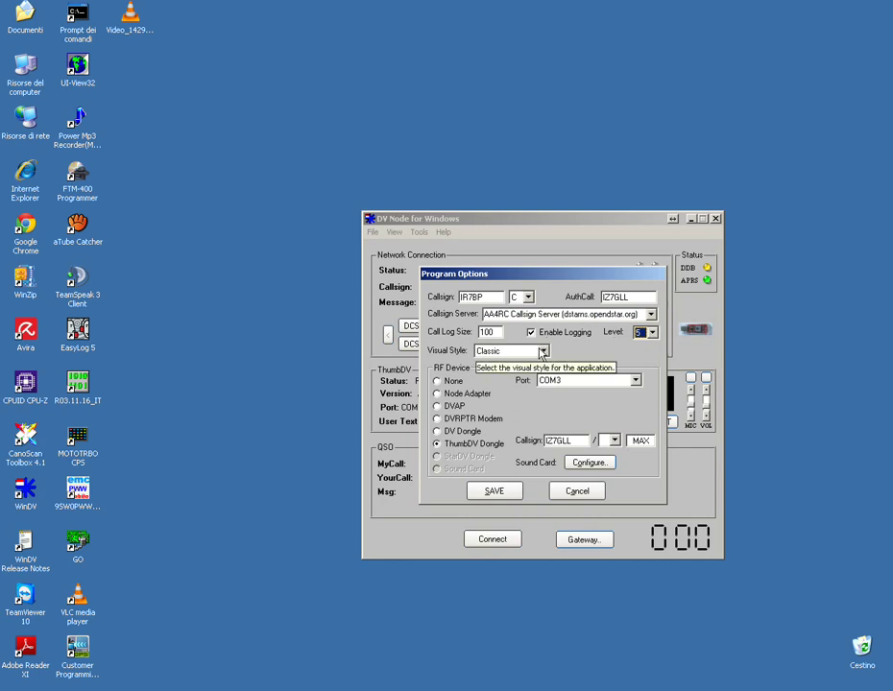
left_click(543, 352)
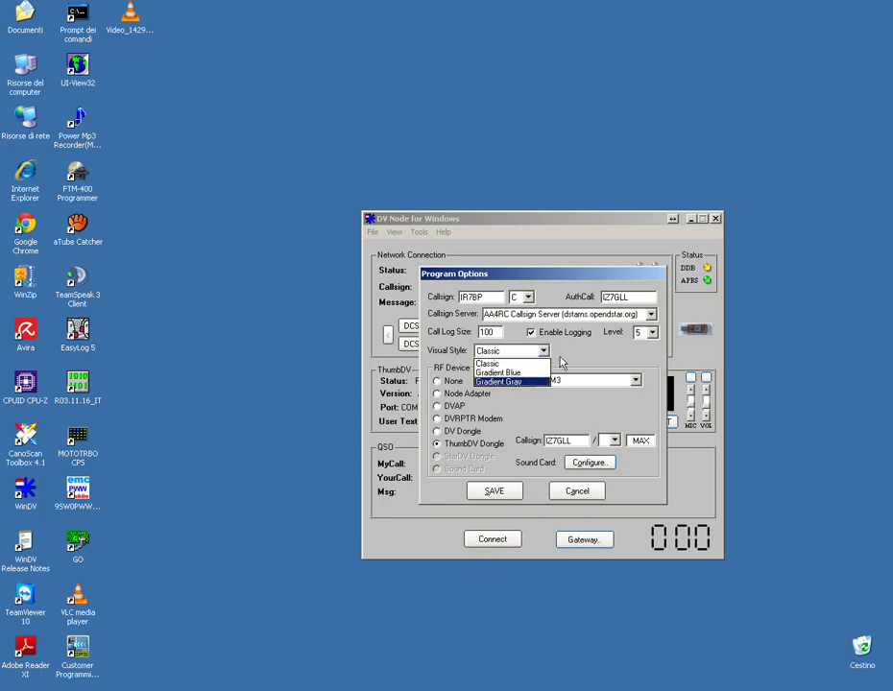
left_click(563, 365)
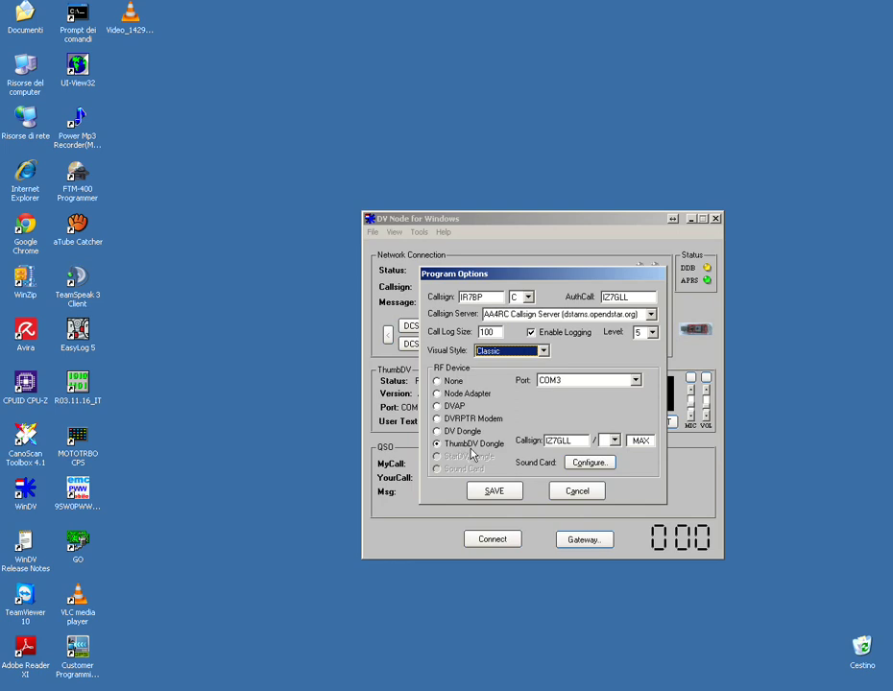
left_click(580, 380)
left_click(581, 390)
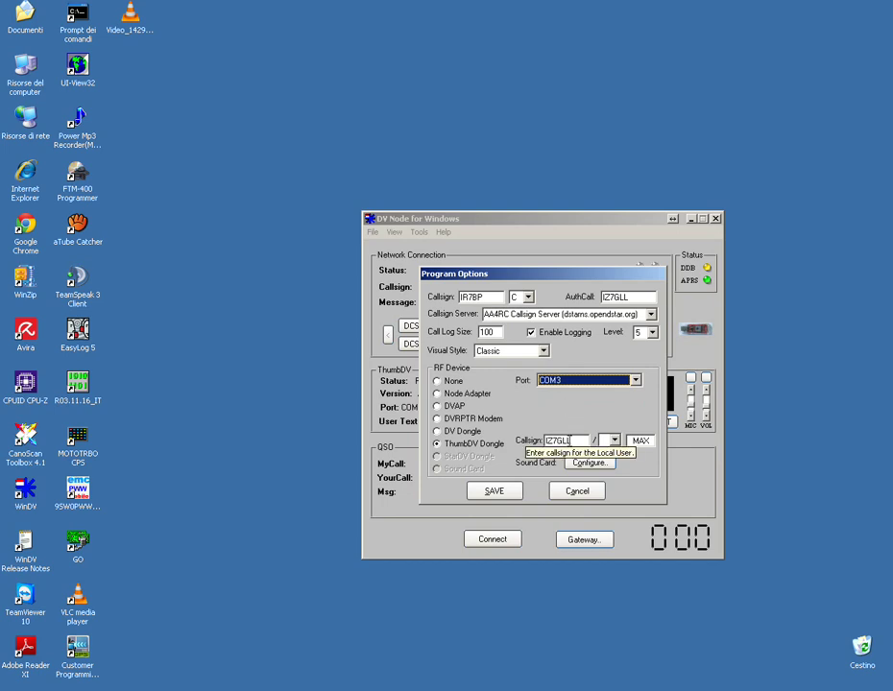
left_click(581, 465)
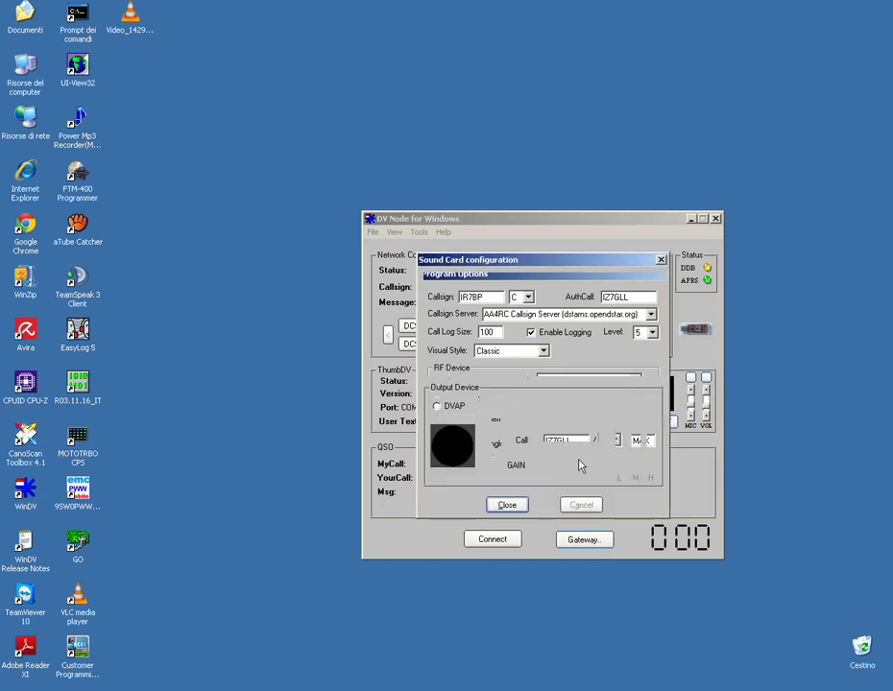
- Keep Realtek HD Audio Input, enable DSP and Equalizer on output, and close the sound card settings
left_click(518, 295)
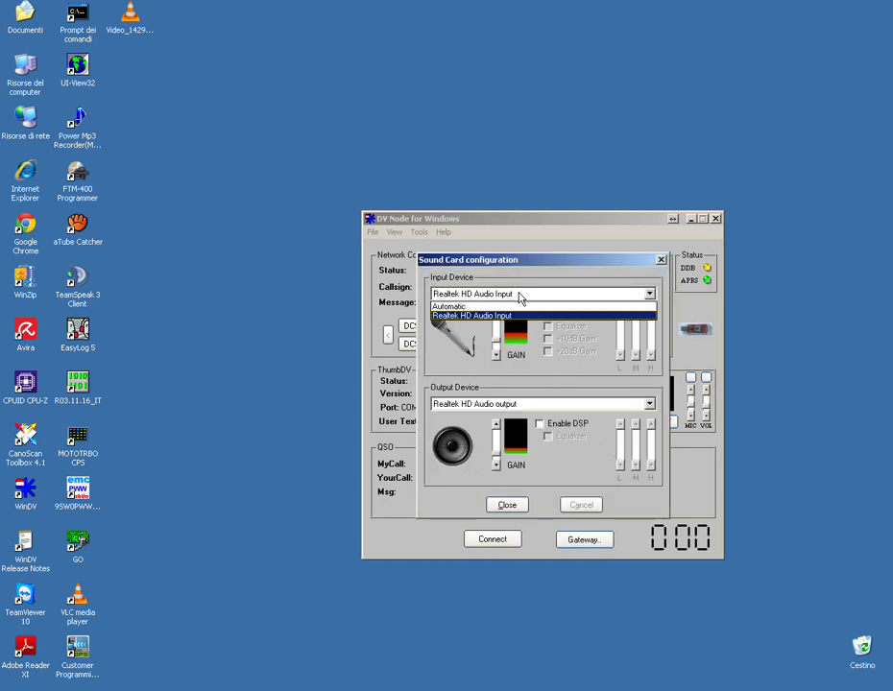
left_click(520, 295)
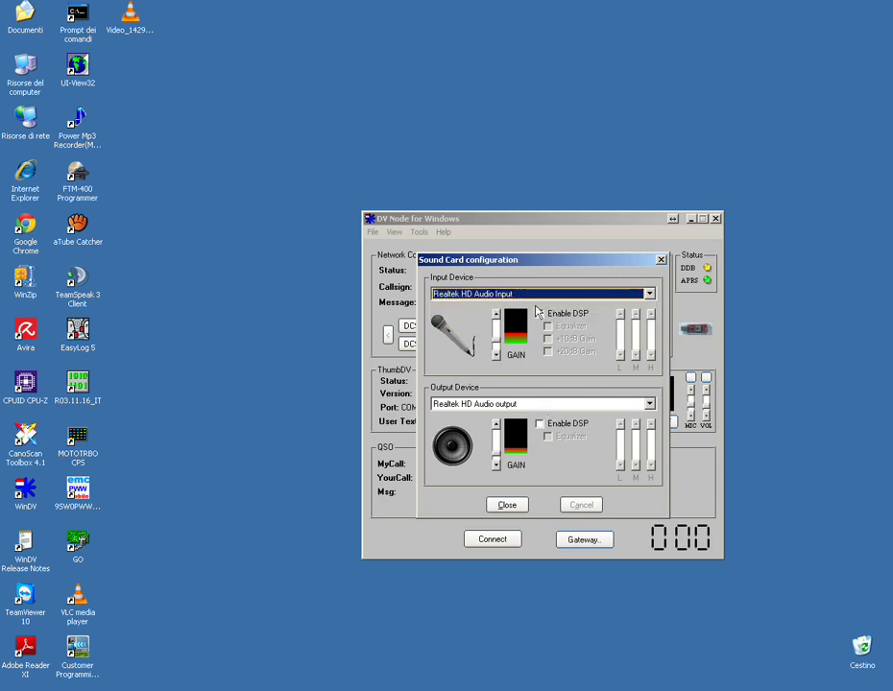
left_click(541, 426)
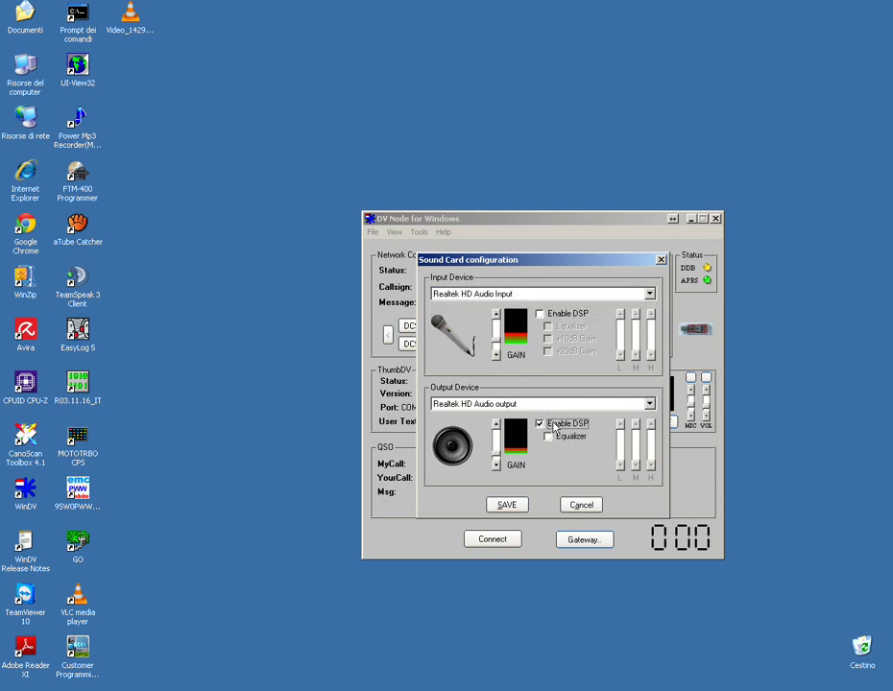
left_click(549, 439)
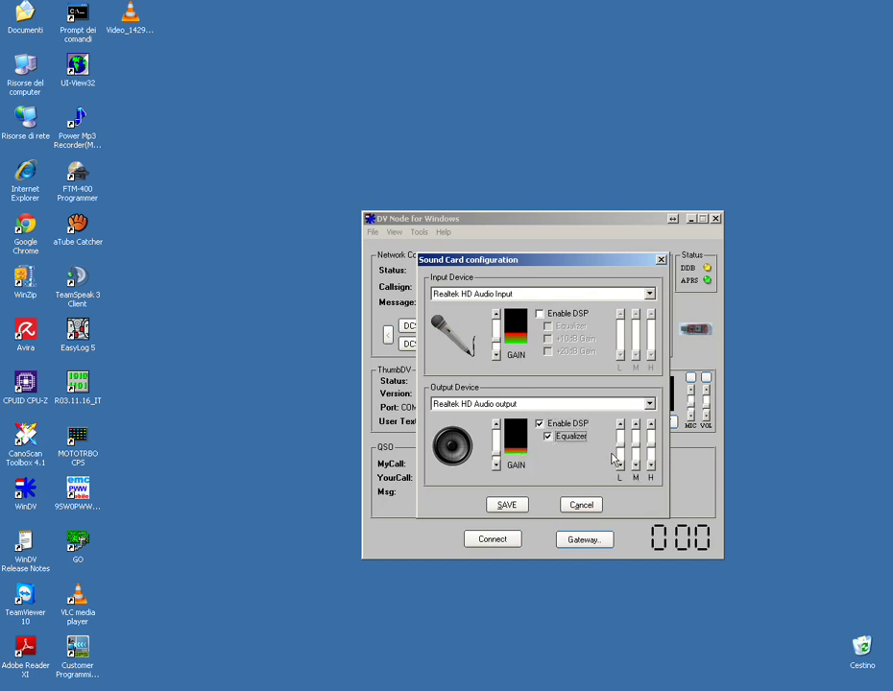
left_click(621, 446)
left_click(587, 508)
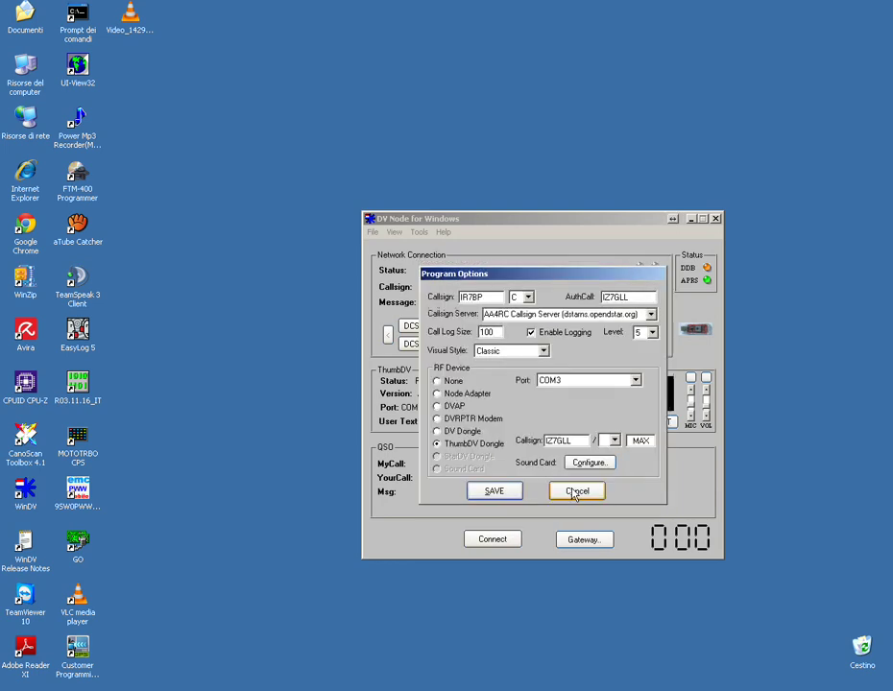
- Cancel Program Options, acknowledge the restart notice, and open the debug messages window on the left
left_click(564, 490)
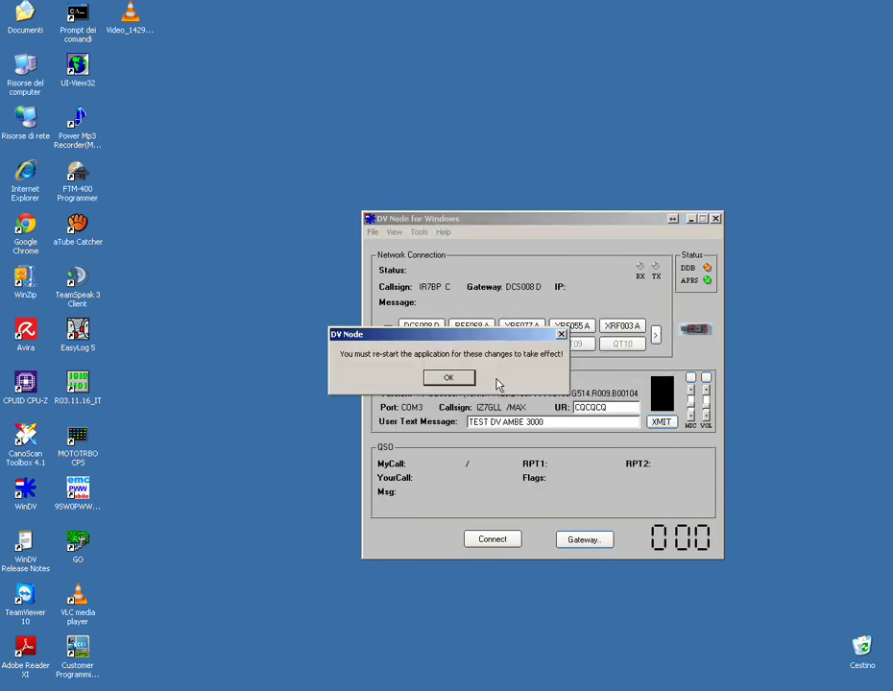
left_click(449, 380)
left_click(394, 232)
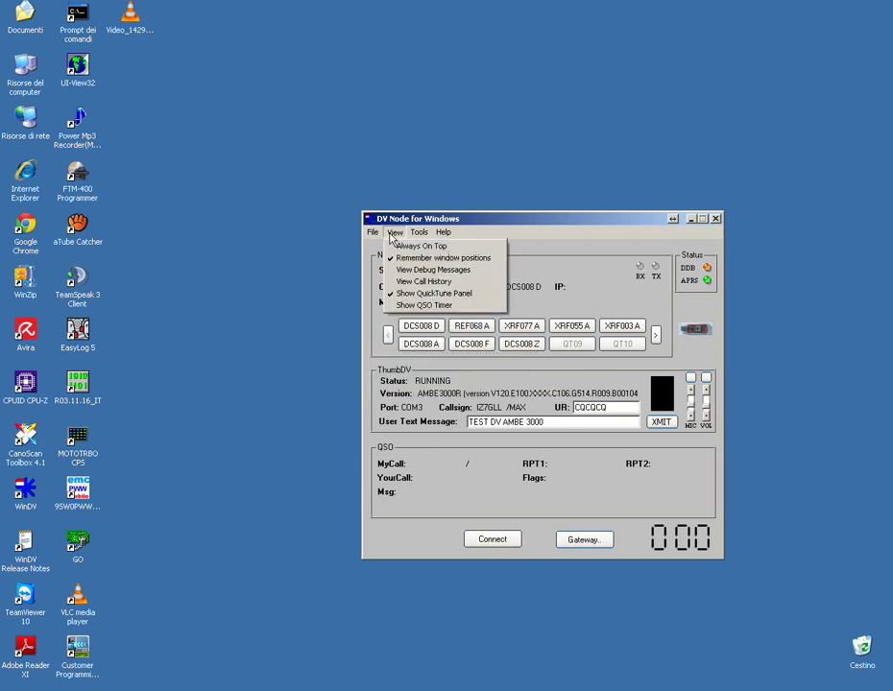
left_click(422, 304)
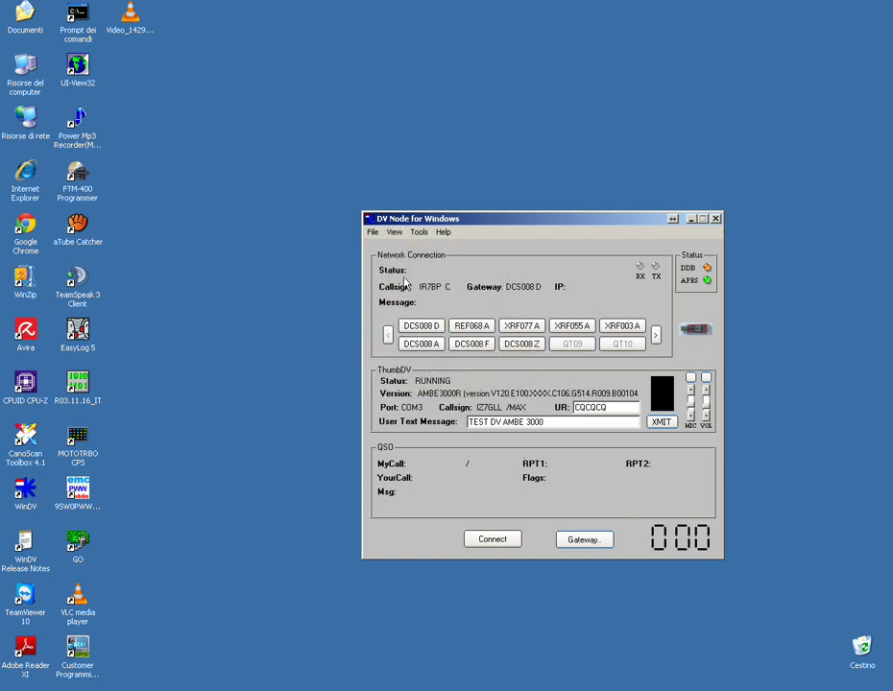
left_click(393, 232)
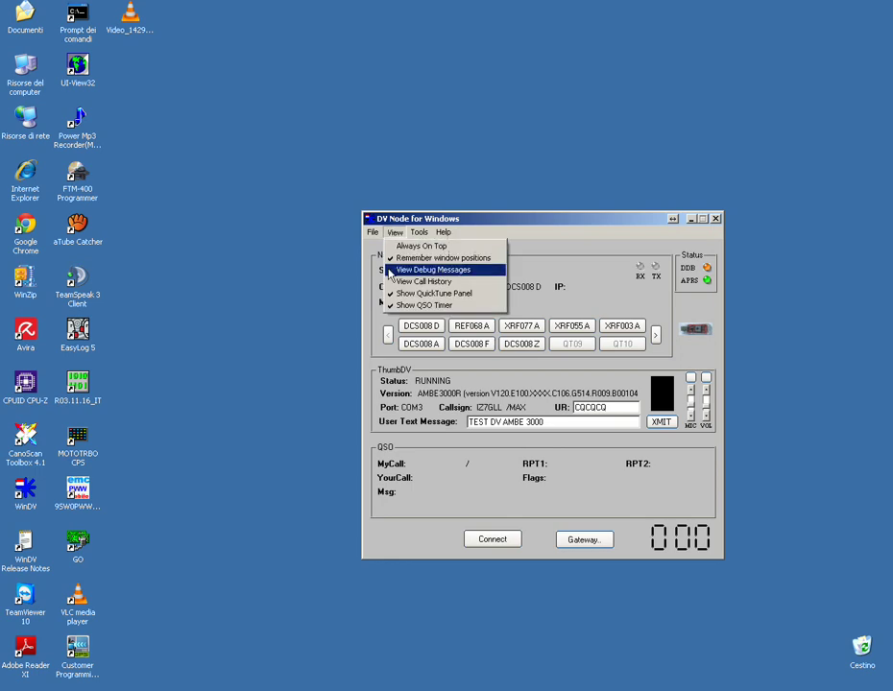
left_click(388, 270)
left_click_drag(317, 88, 215, 250)
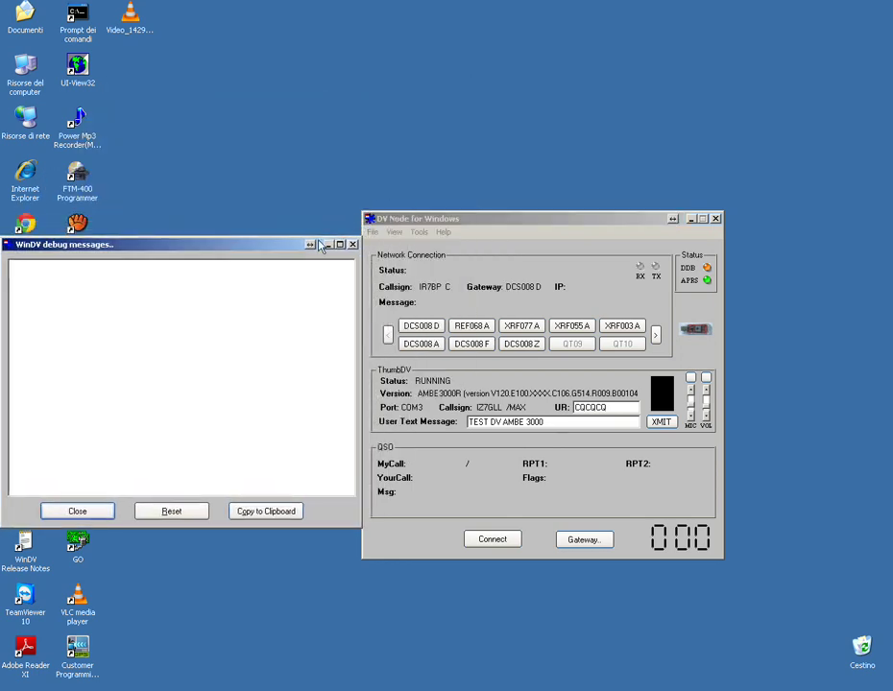
- Open the Call History window at the top-left and refocus the DV Node window
left_click(394, 232)
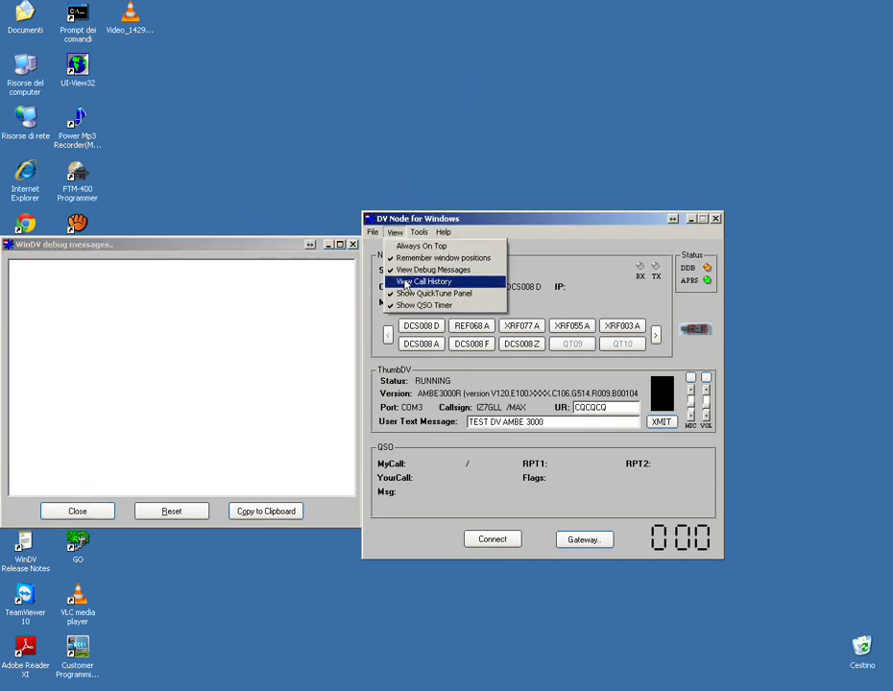
left_click(407, 282)
left_click_drag(273, 70, 273, 56)
left_click(412, 267)
left_click(417, 235)
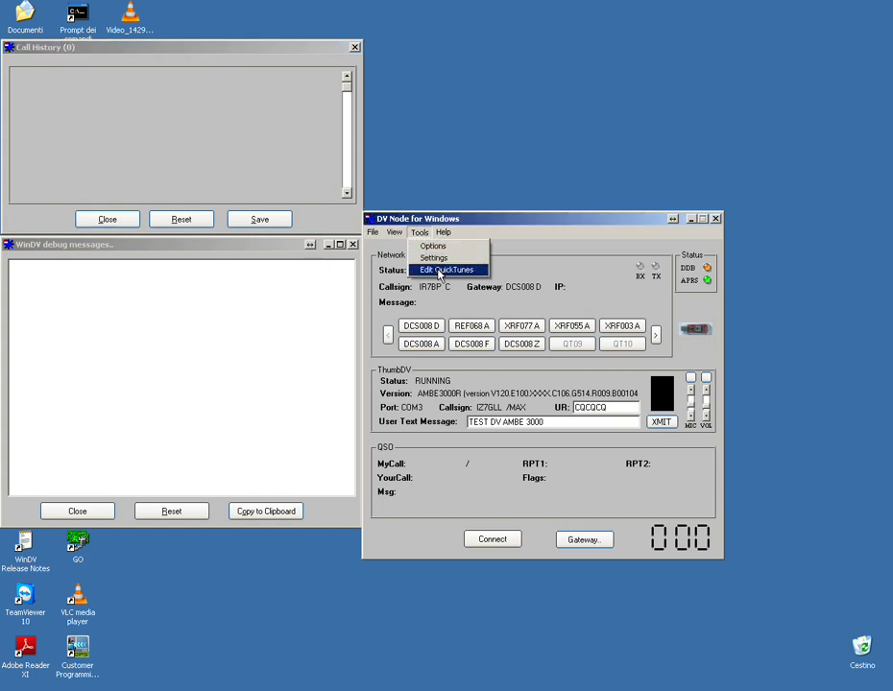
left_click(439, 270)
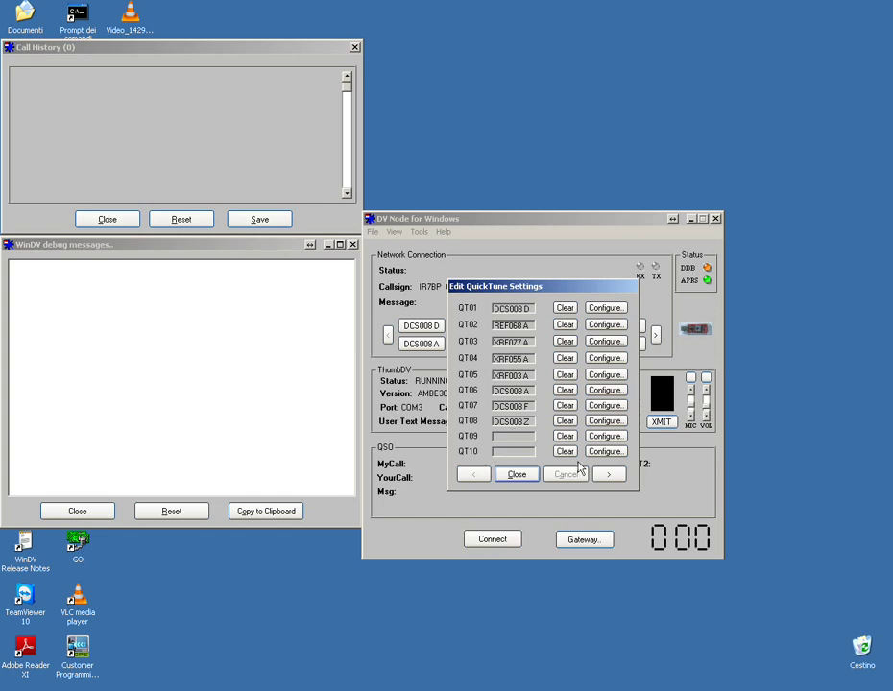
left_click(526, 474)
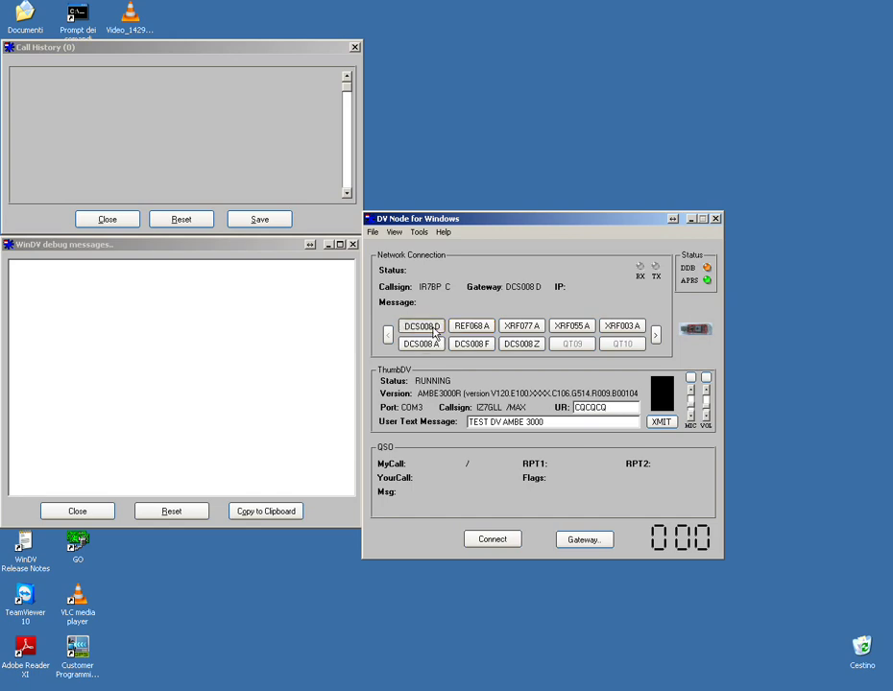
- Link to DCS008 D, send a five-second local test transmission, then disconnect
left_click(492, 539)
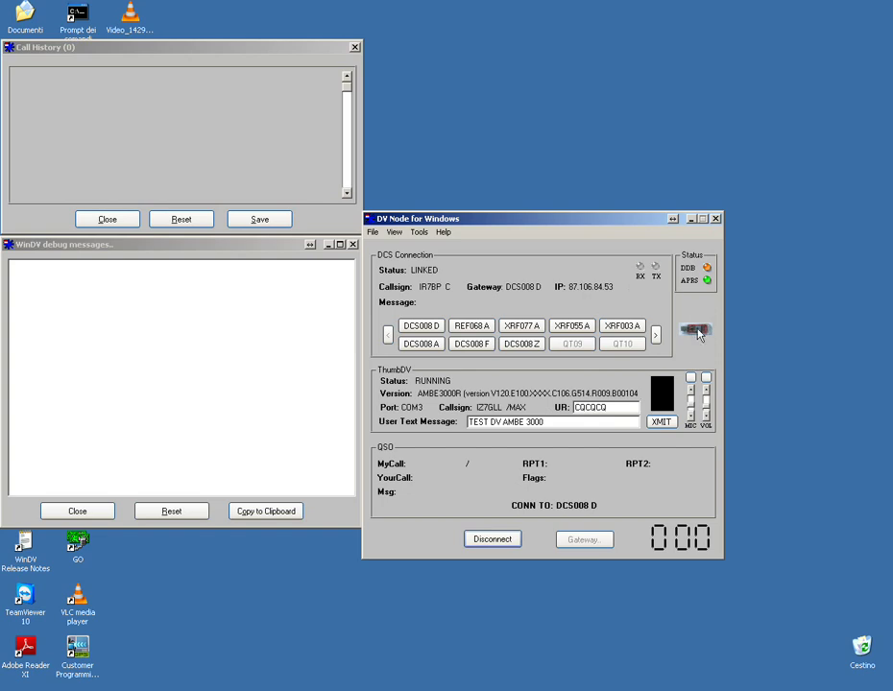
left_click(662, 423)
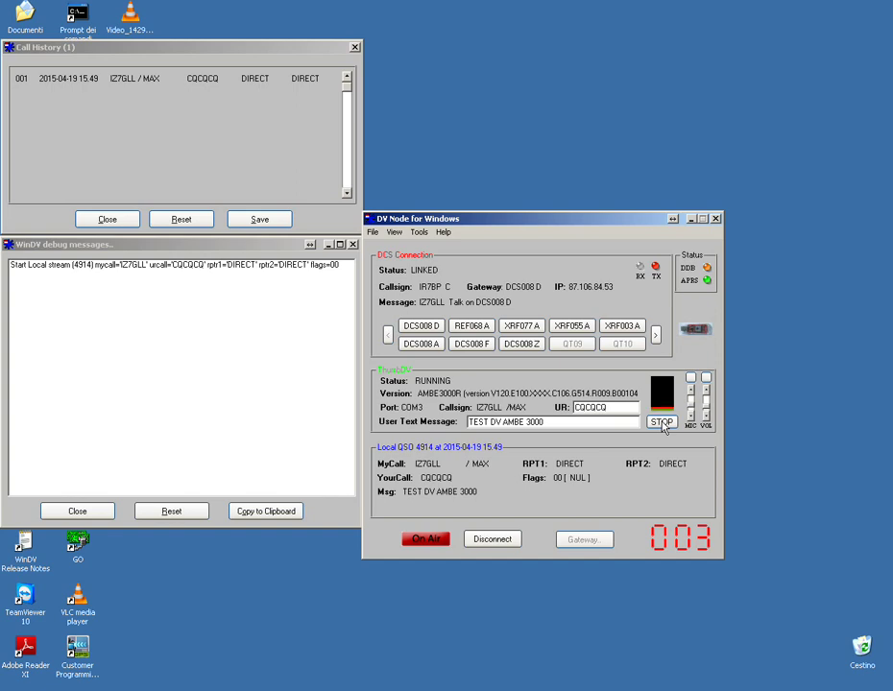
left_click(661, 423)
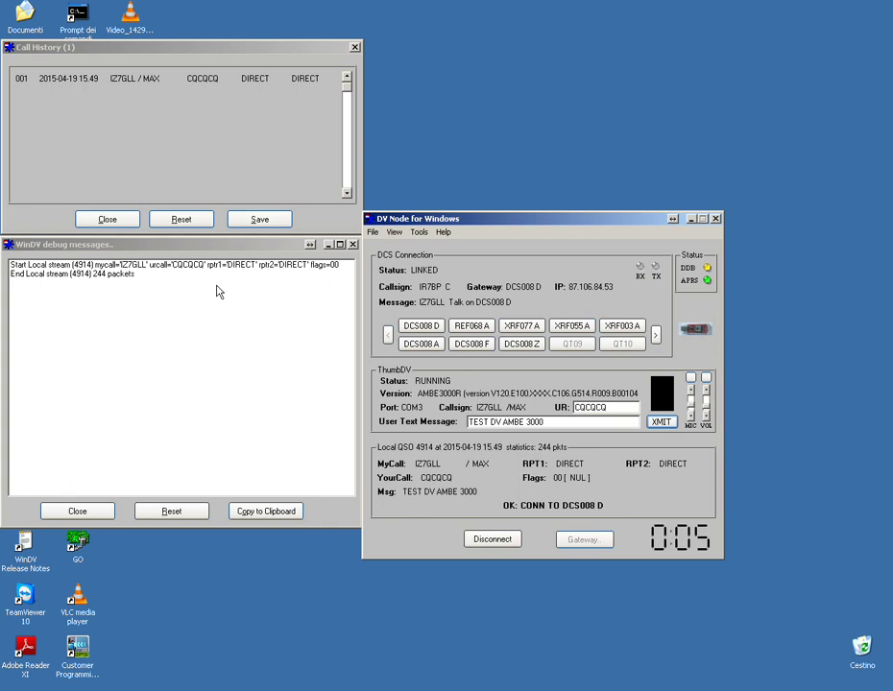
left_click(468, 541)
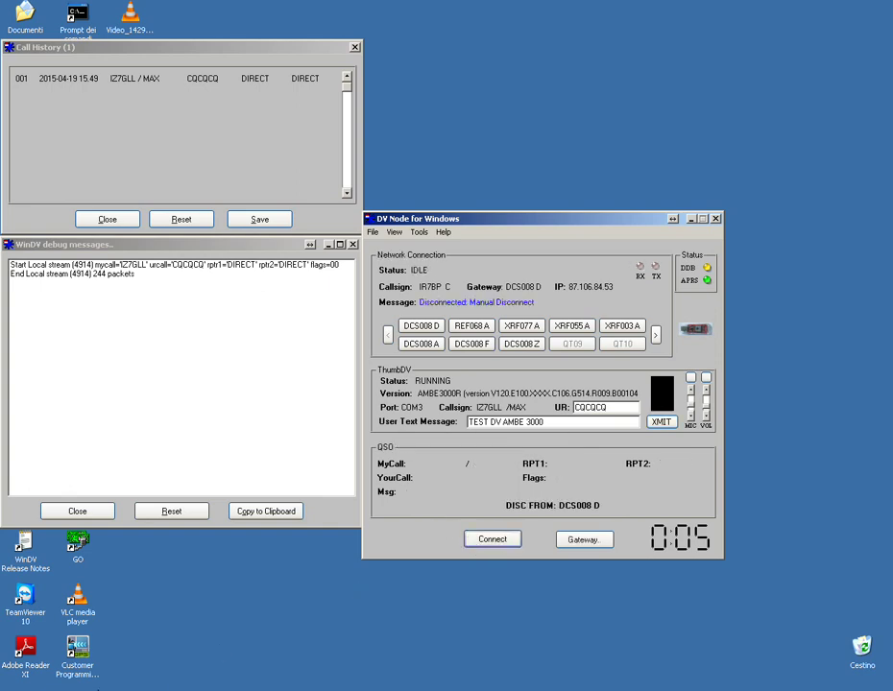
- Open the WinDV install folder from the desktop shortcut's properties, maximized, with dxhosts selected
key("alt+F4")
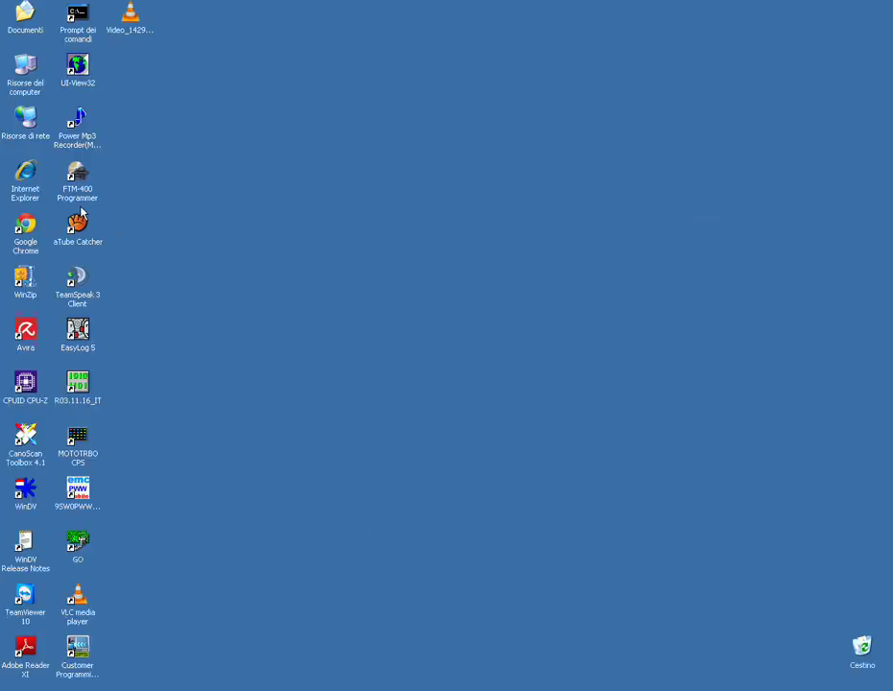
left_click(25, 494)
right_click(25, 495)
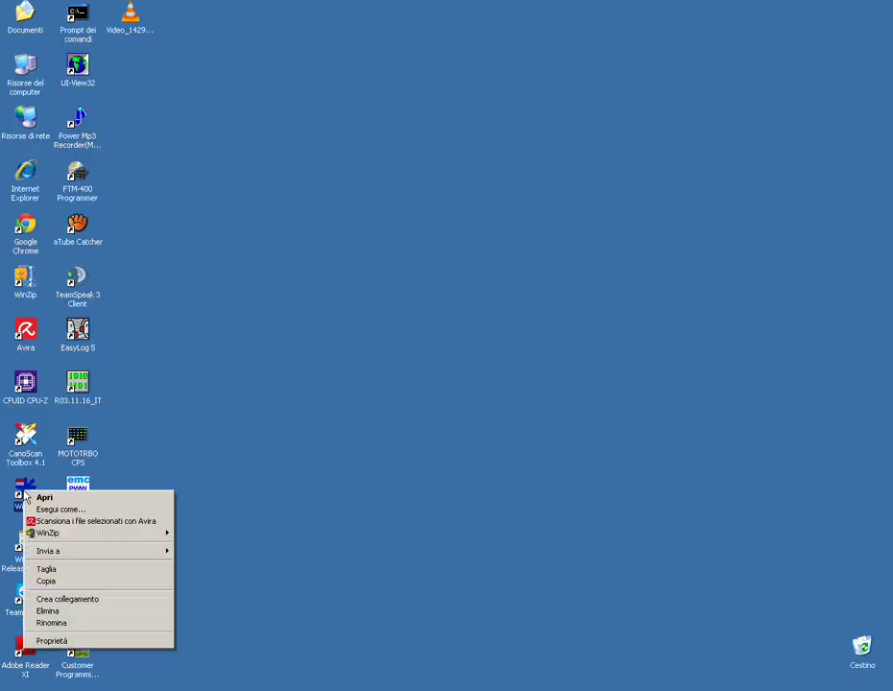
left_click(400, 355)
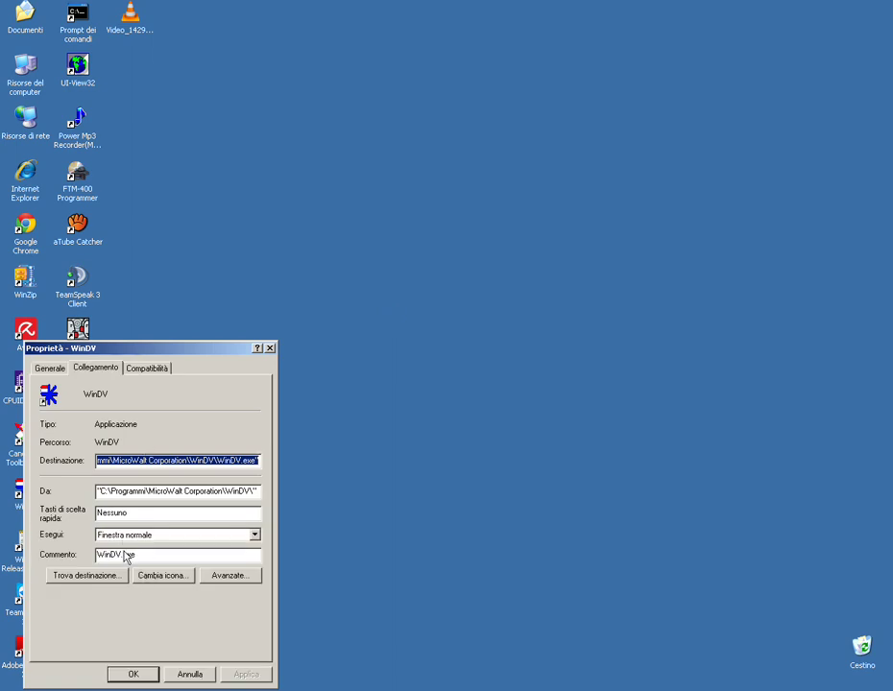
left_click(92, 577)
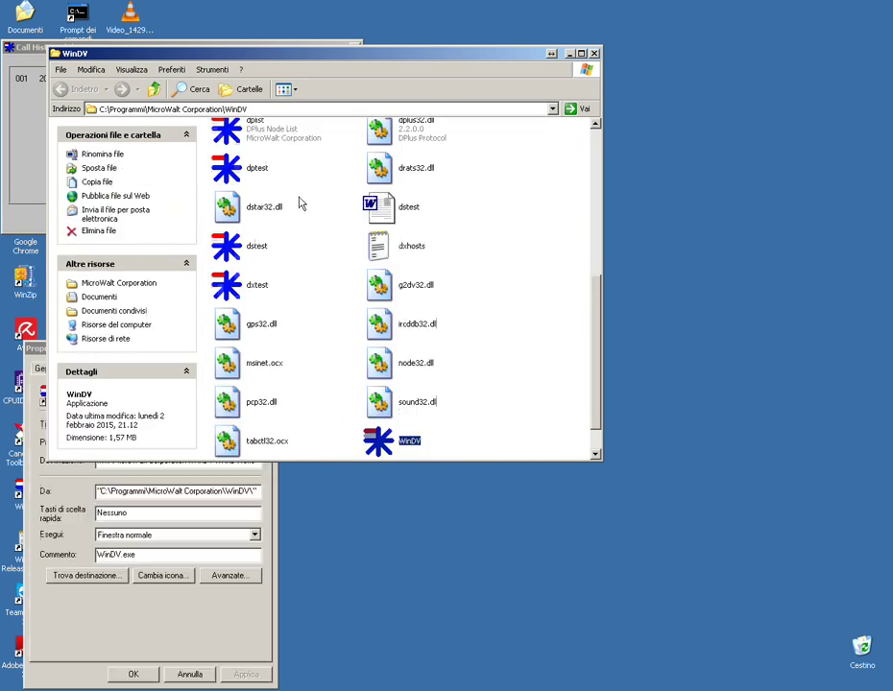
double_click(349, 55)
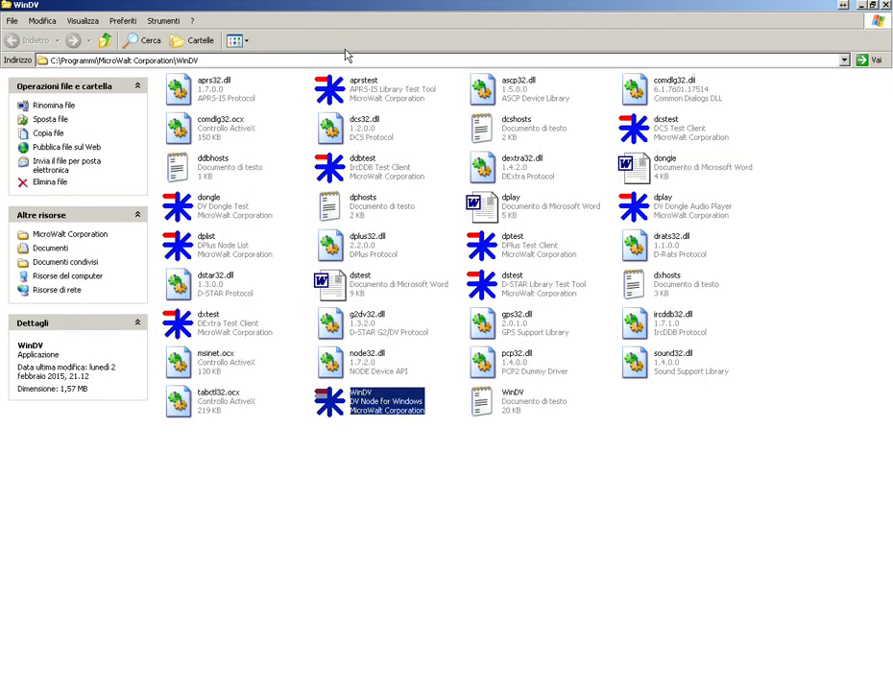
left_click(630, 288)
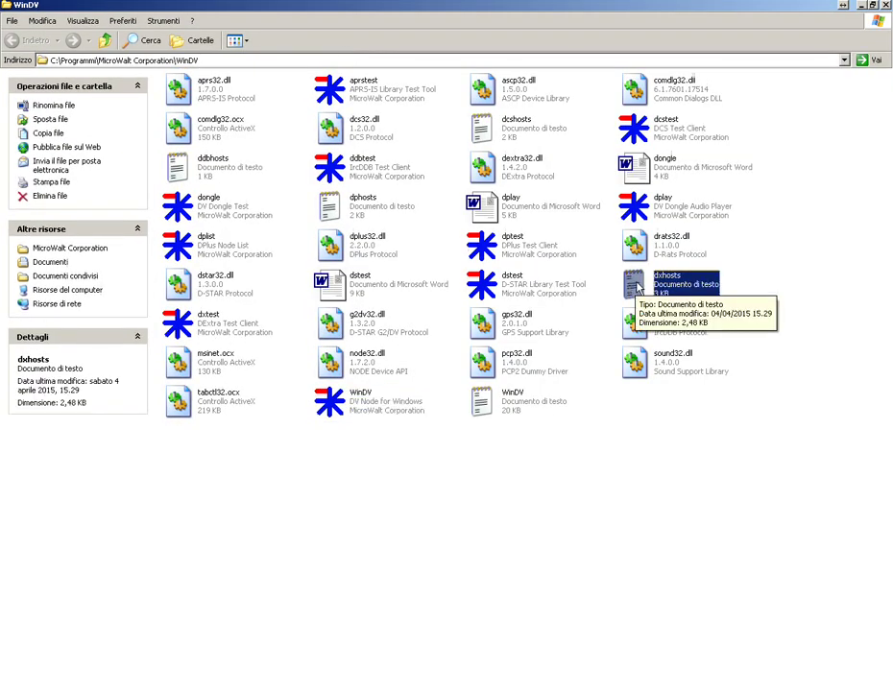
- View dxhosts in Notepad down to its last entry, XRF077 xrf077.duckdns.org, then close it
double_click(636, 285)
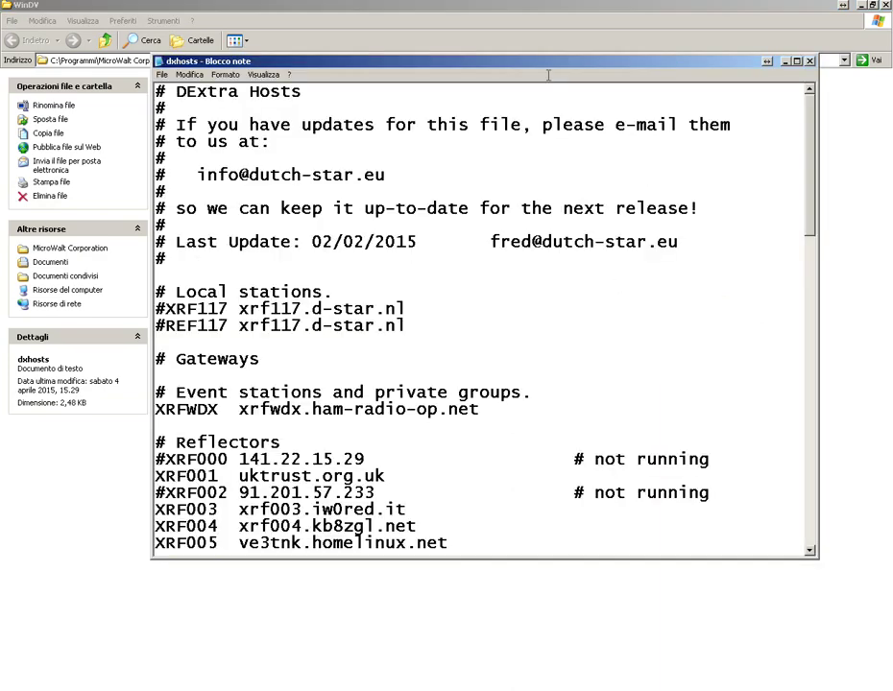
left_click_drag(576, 64, 556, 22)
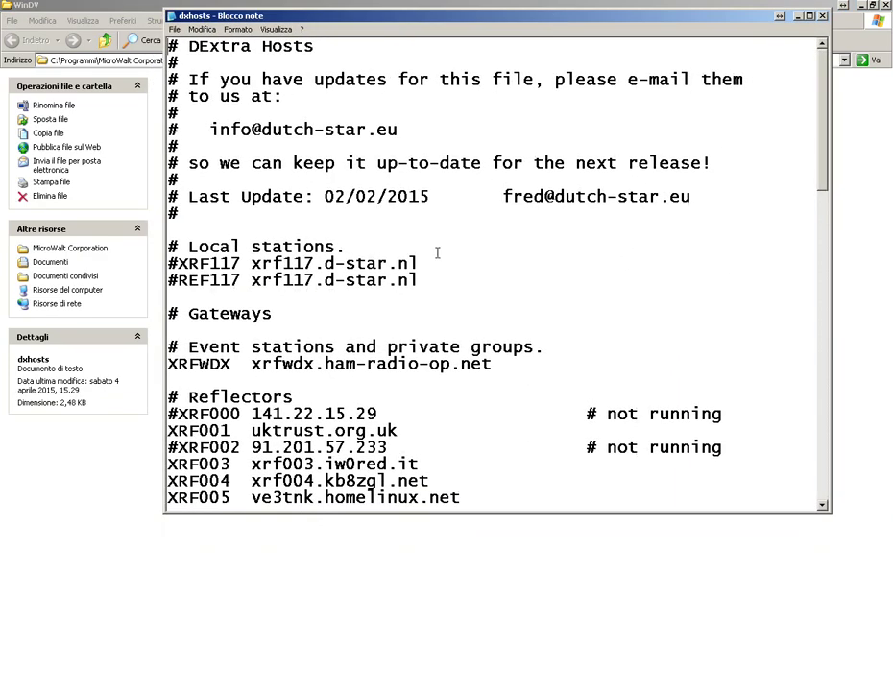
scroll(437, 254, "down", 4)
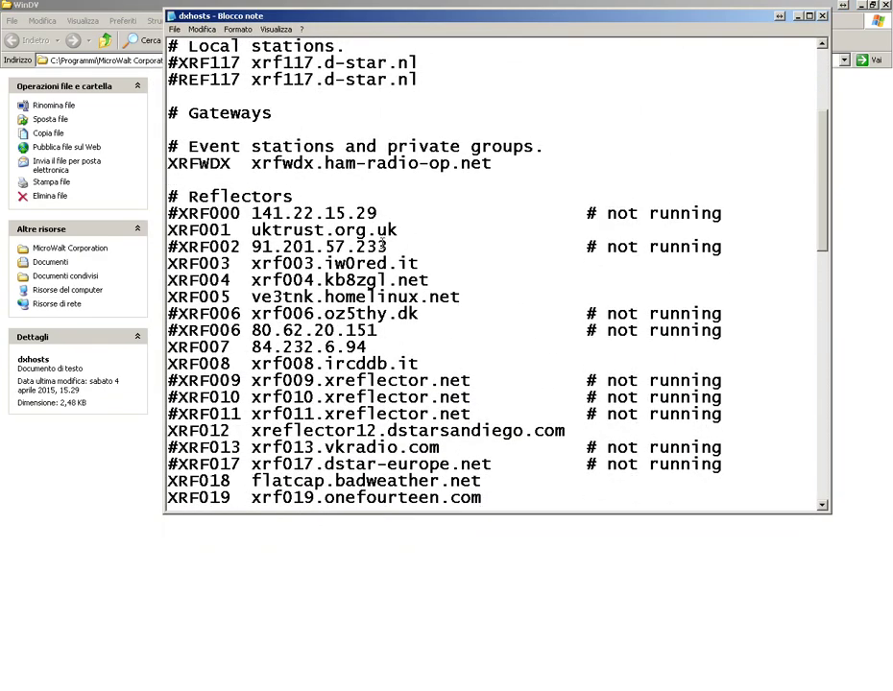
scroll(345, 246, "down", 1)
scroll(256, 249, "down", 8)
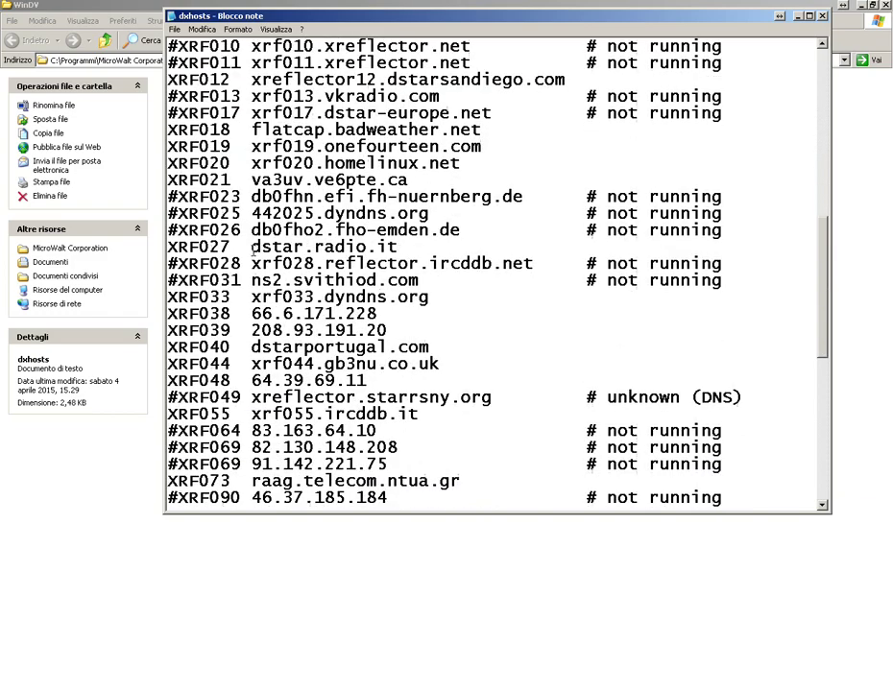
scroll(245, 273, "down", 6)
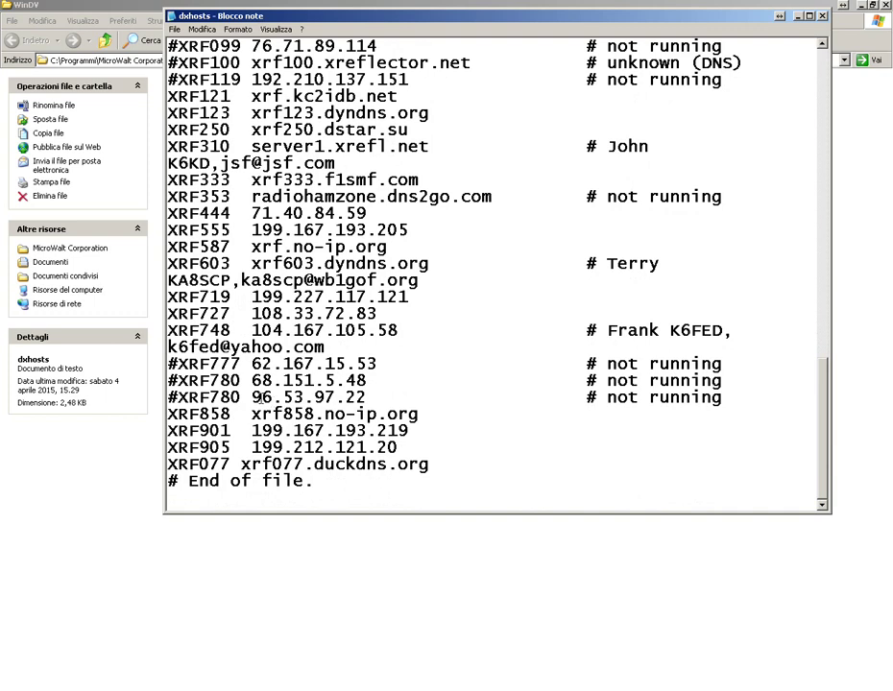
left_click_drag(256, 397, 303, 413)
left_click(303, 414)
left_click_drag(170, 464, 428, 465)
left_click(301, 464)
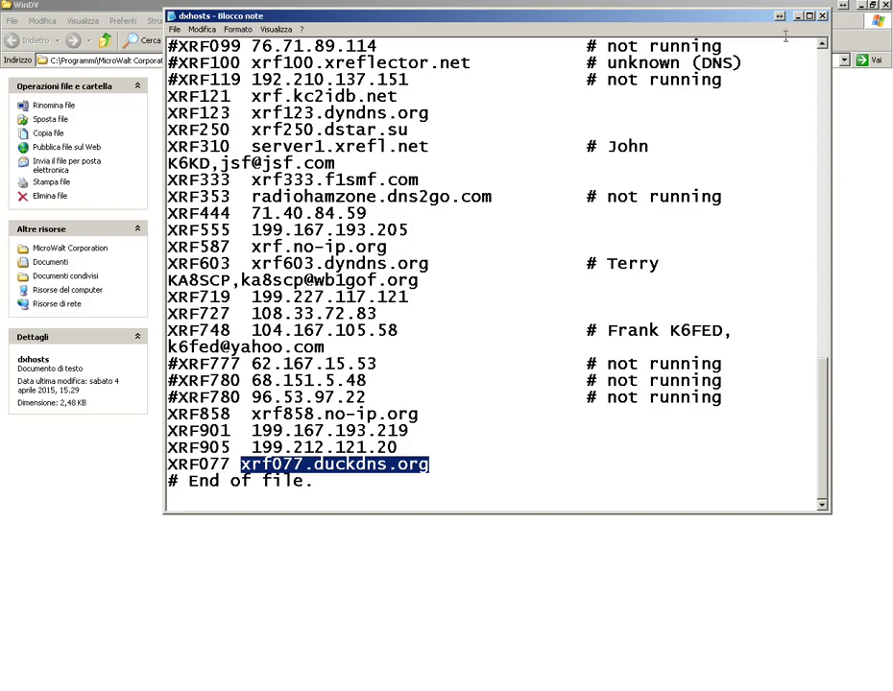
left_click(821, 15)
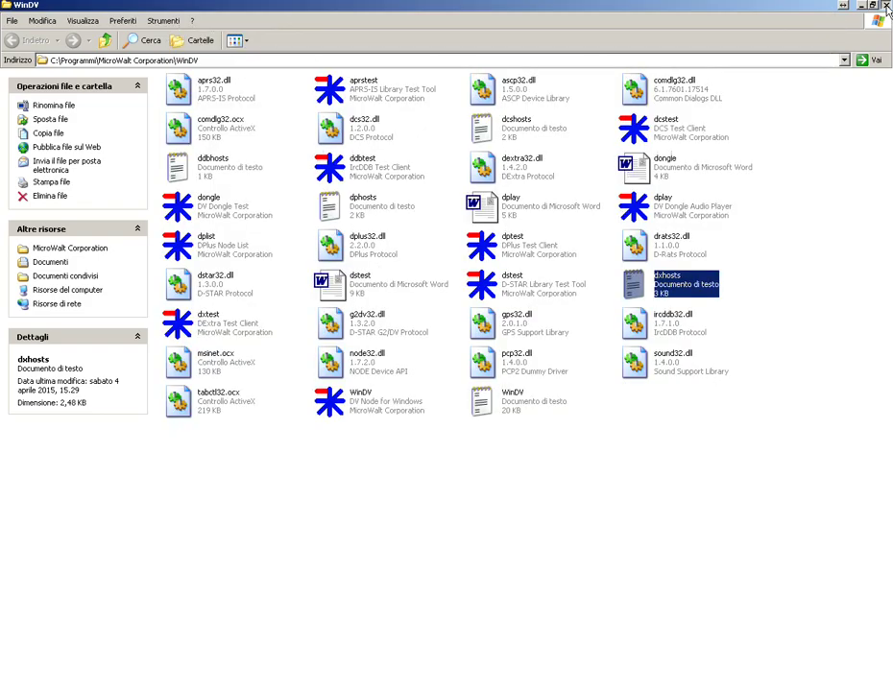
- Close the WinDV folder and shortcut properties, then link and disconnect reflector XRF077 A
left_click(885, 5)
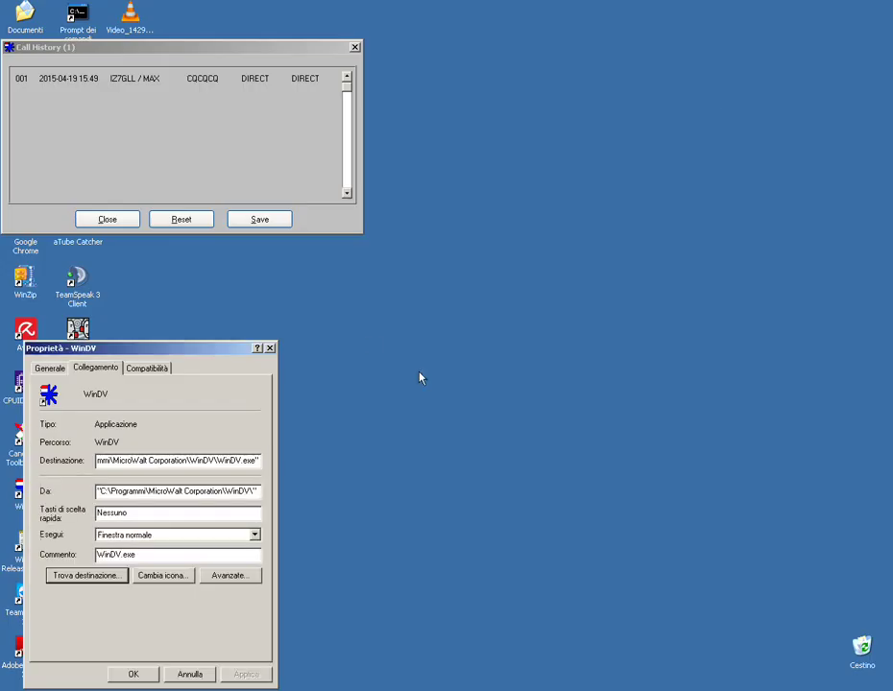
left_click(270, 347)
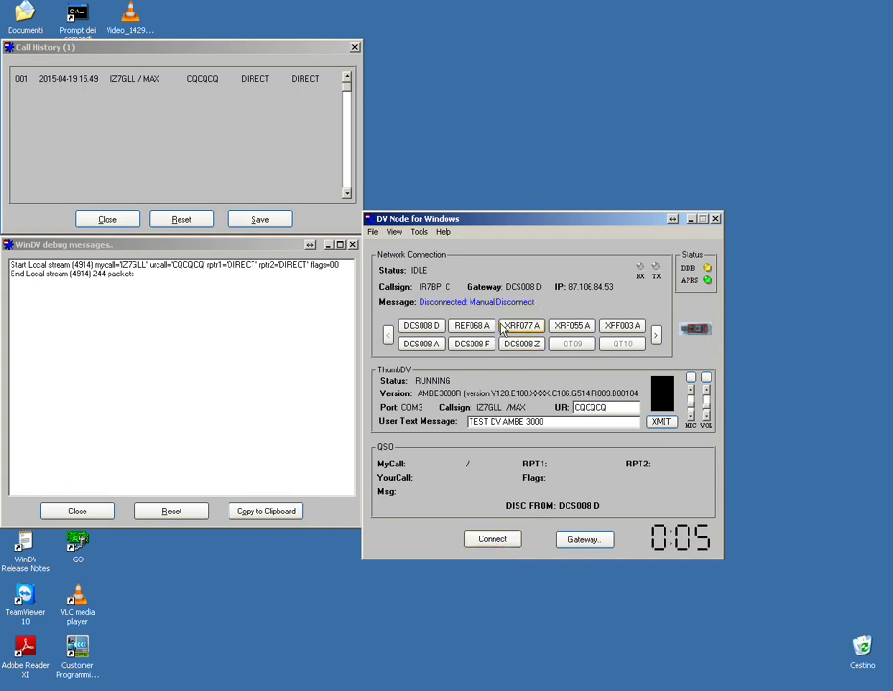
left_click(501, 329)
left_click(496, 538)
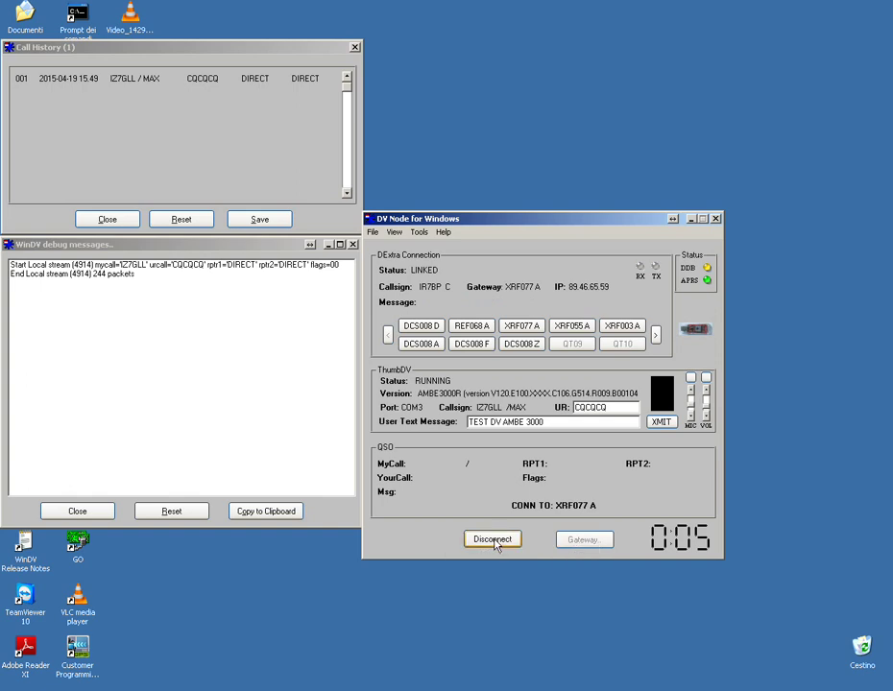
left_click(494, 539)
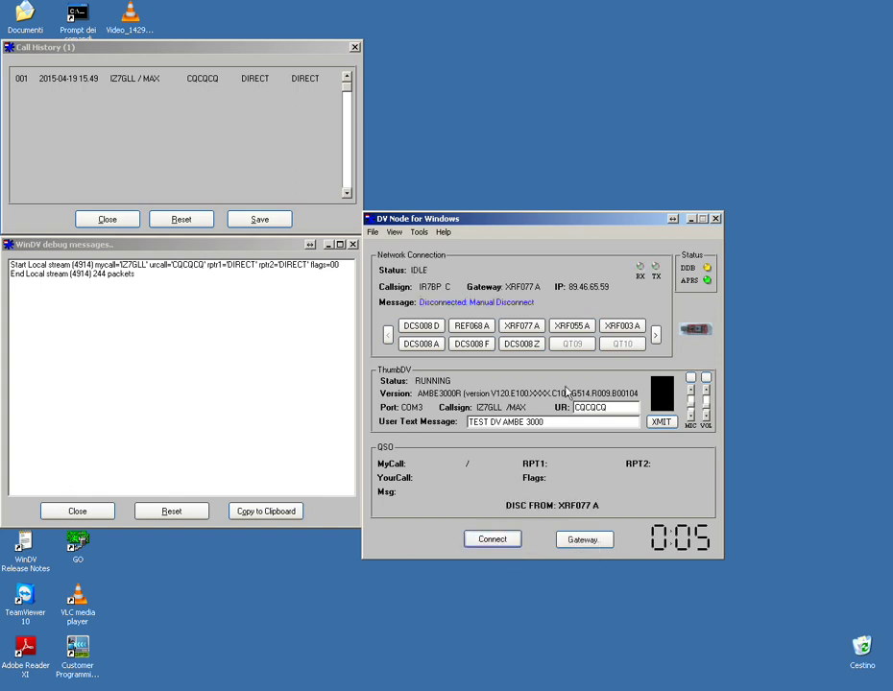
- Link the node to reflector XRF003 A, then disconnect from it
left_click(622, 325)
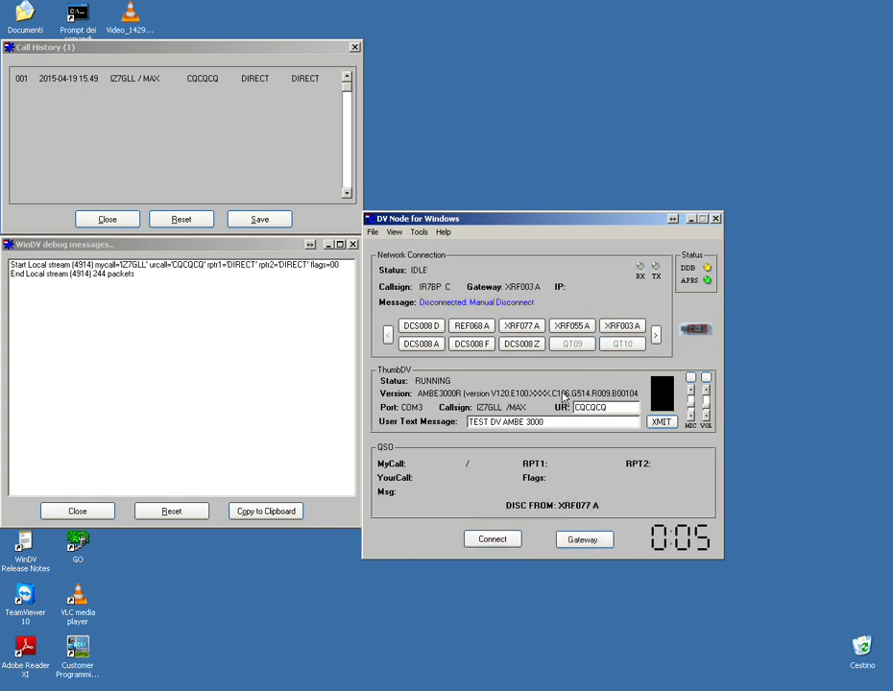
left_click(493, 540)
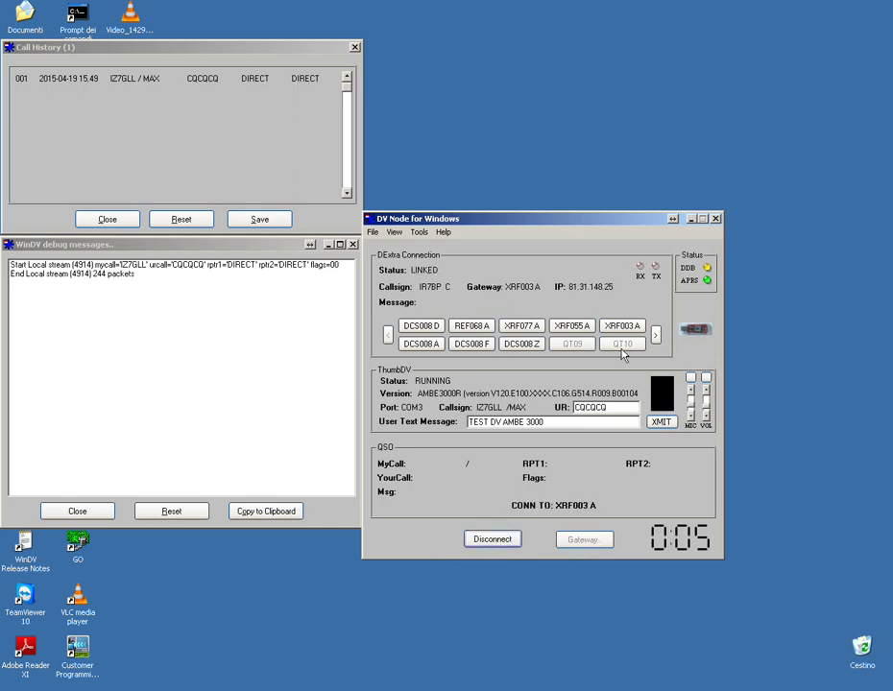
left_click(496, 539)
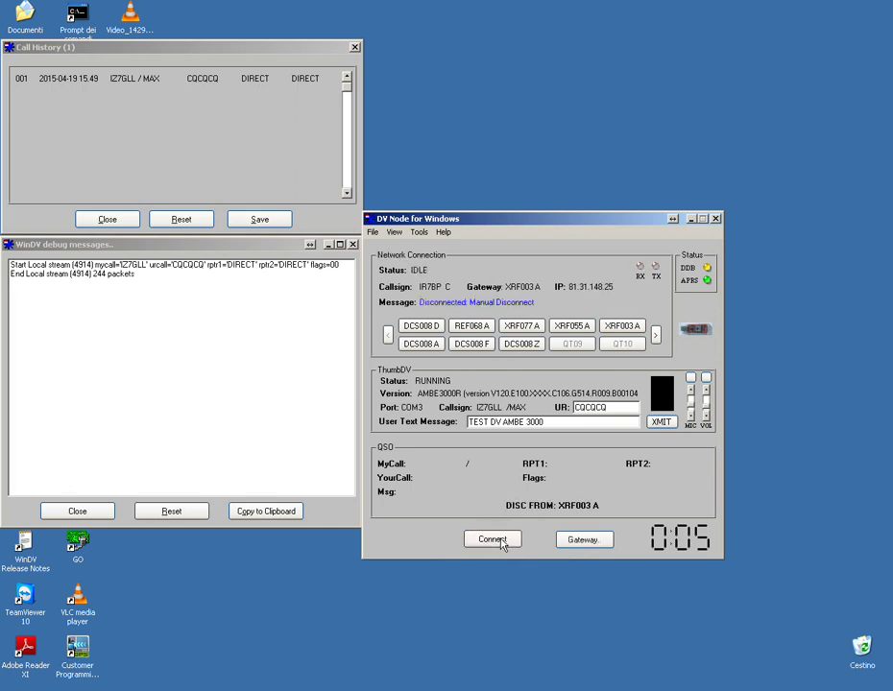
left_click(419, 232)
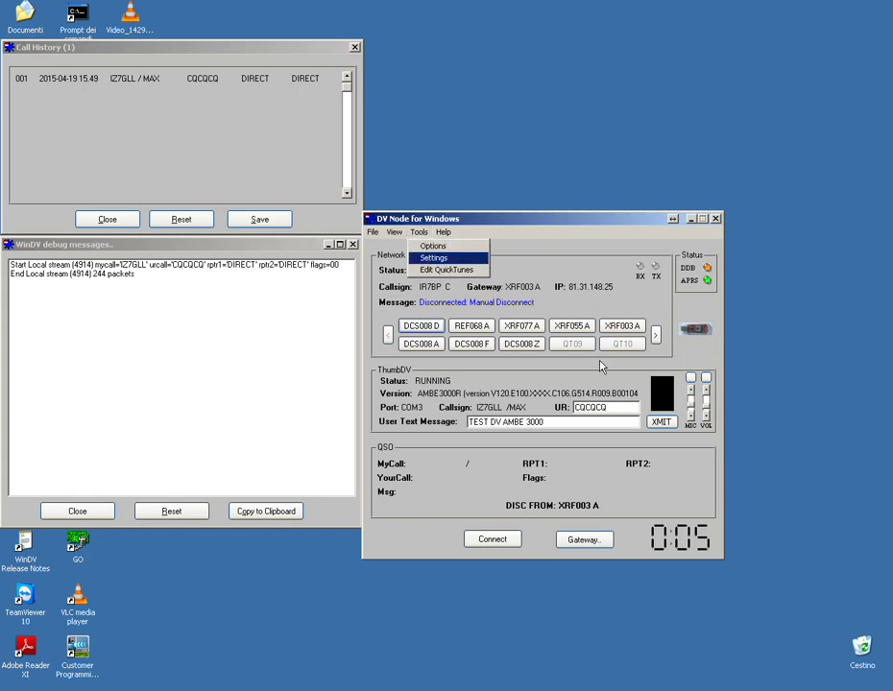
left_click(444, 259)
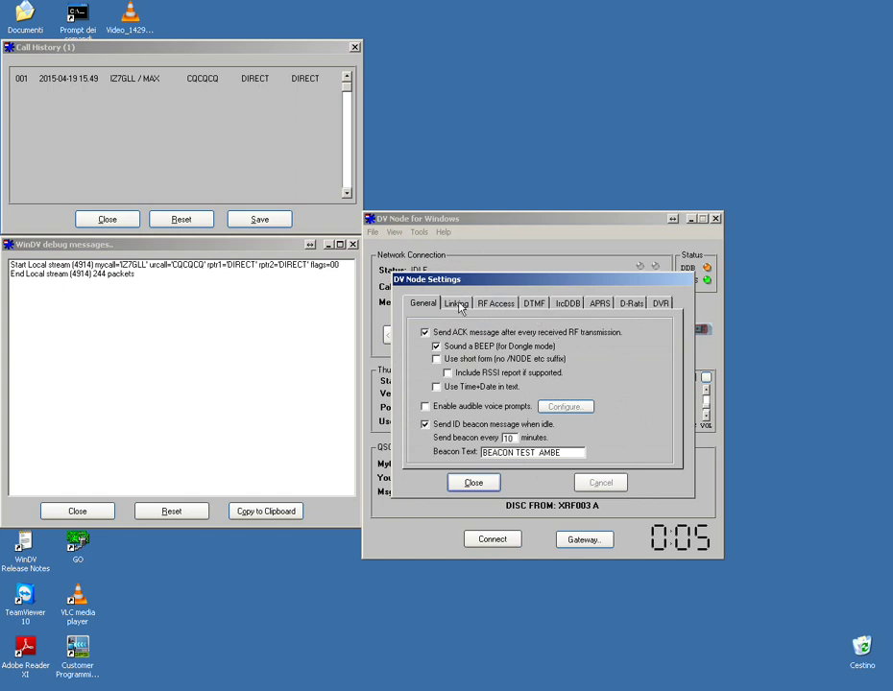
left_click(566, 304)
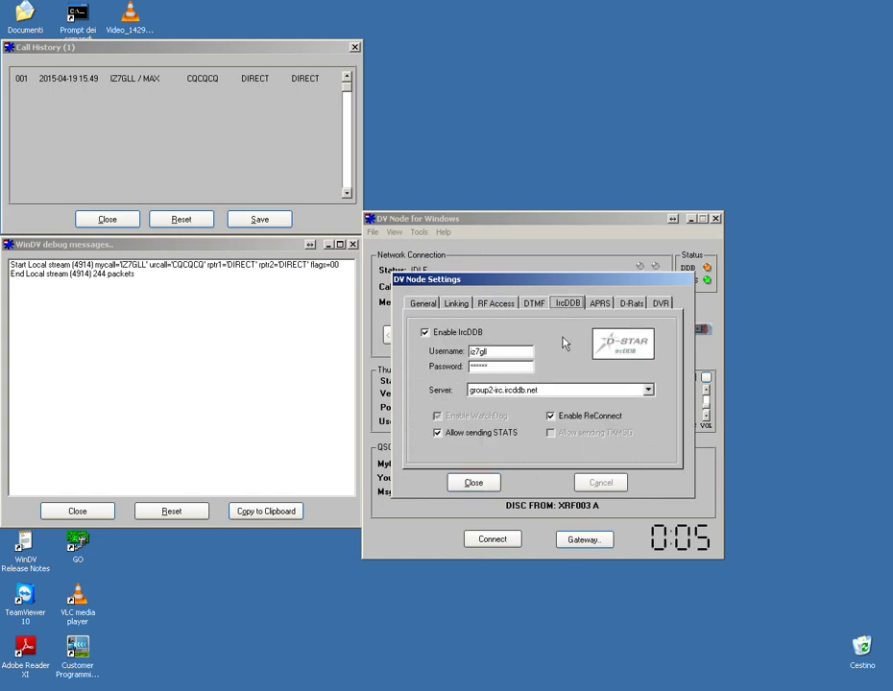
double_click(494, 352)
type("iz7gll")
key("Tab")
left_click(524, 389)
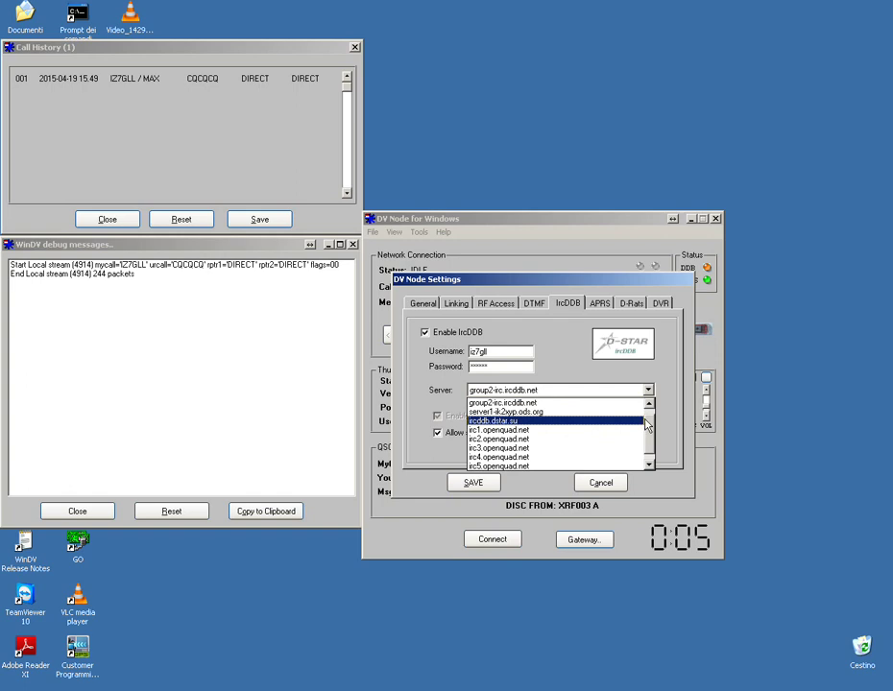
left_click(537, 363)
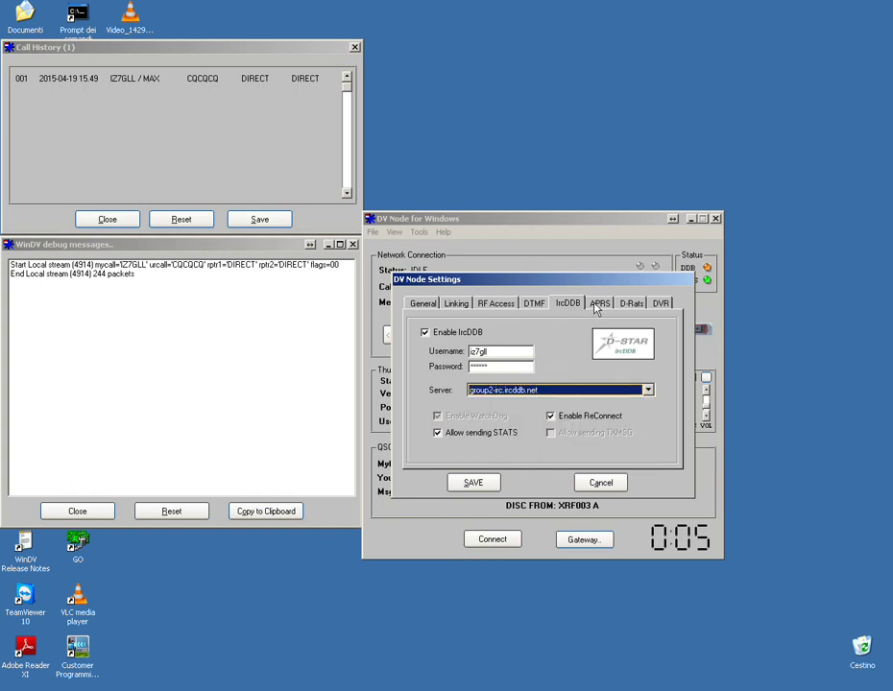
left_click(599, 303)
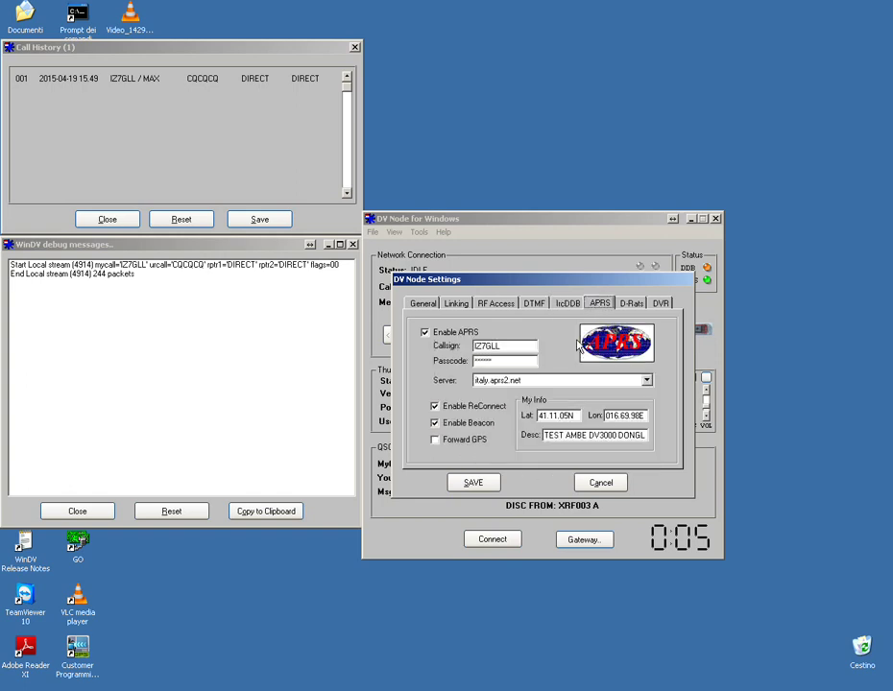
left_click(514, 380)
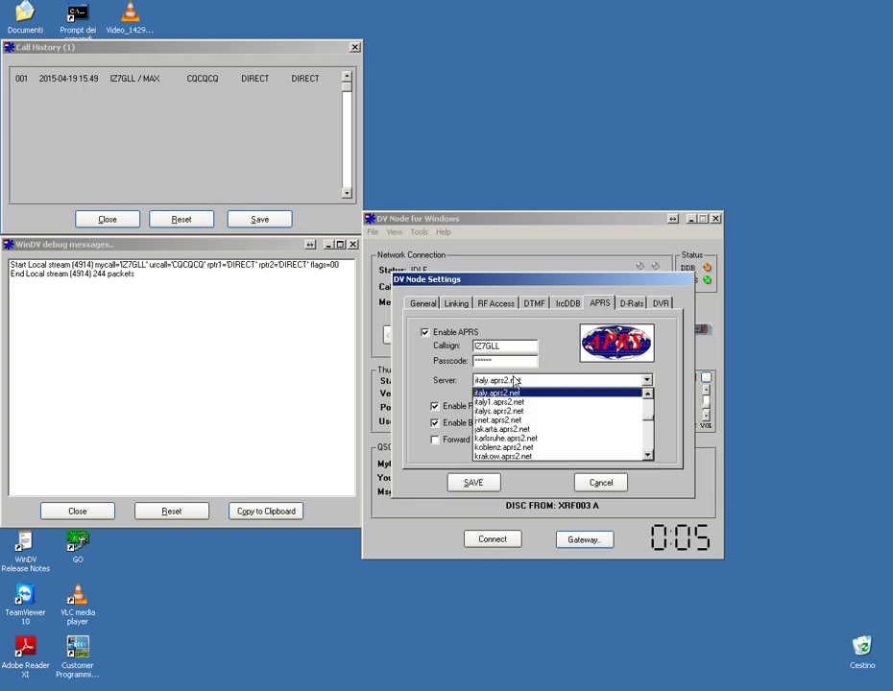
left_click(523, 380)
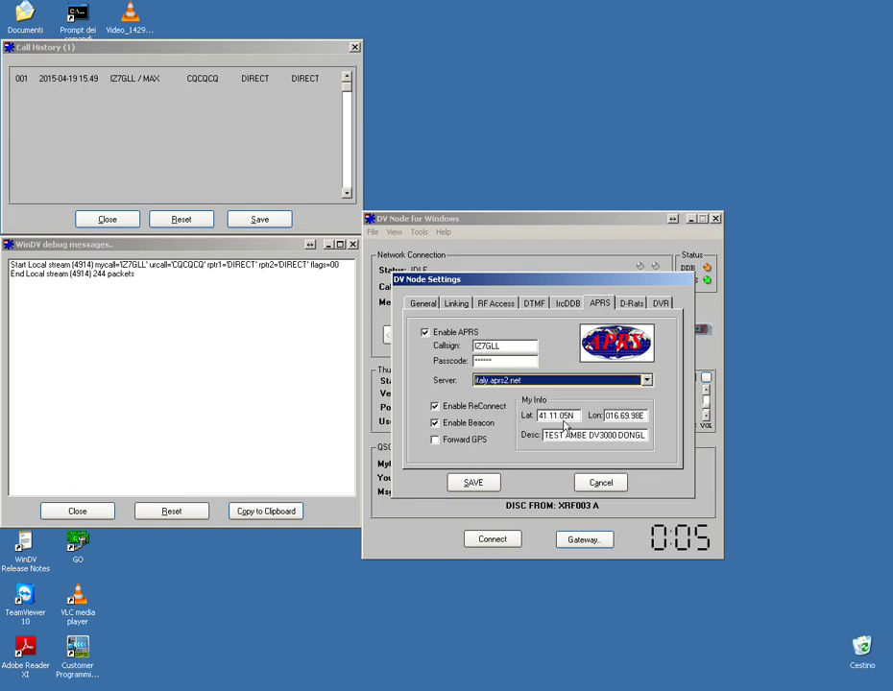
left_click(600, 485)
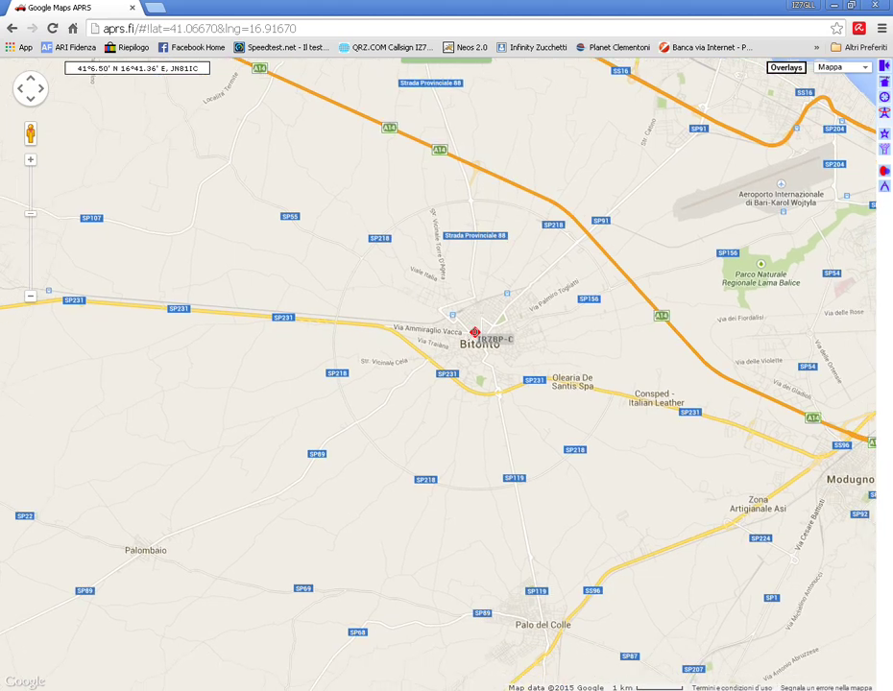
- Check the IR7BP-C station details at Bitonto on aprs.fi, close them, and zoom out
left_click(474, 332)
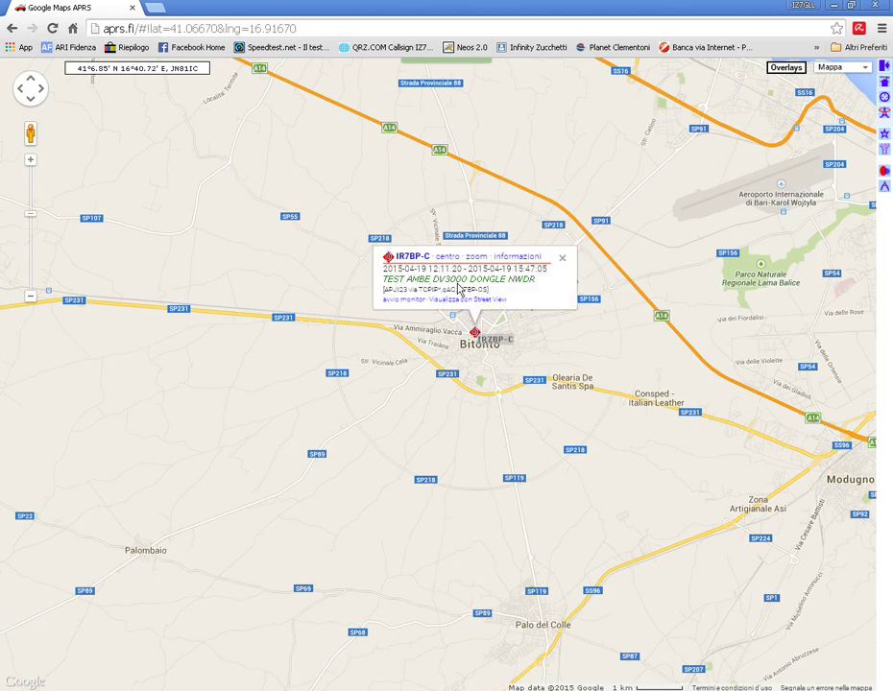
left_click(565, 260)
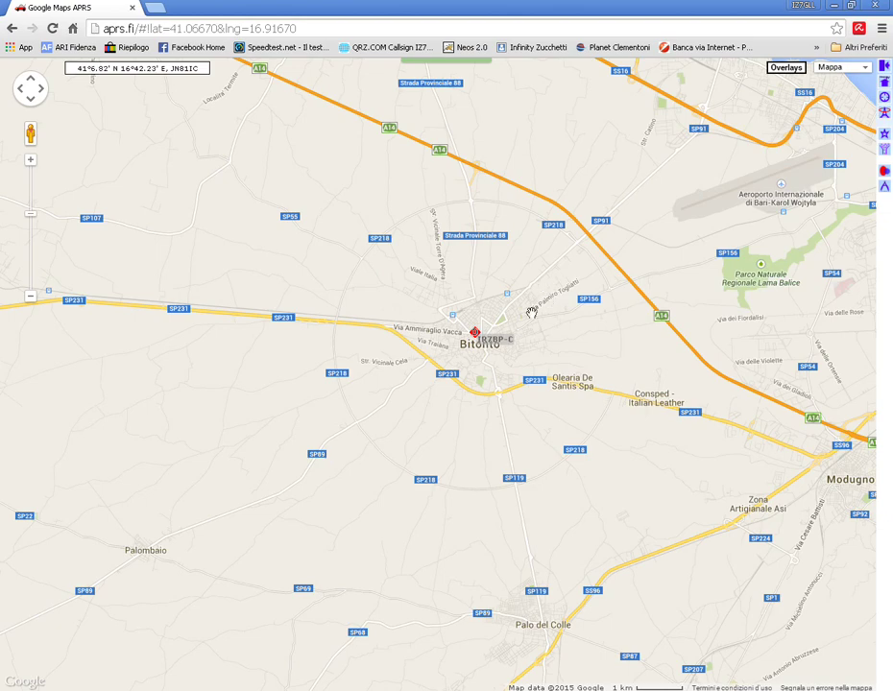
scroll(528, 312, "down", 1)
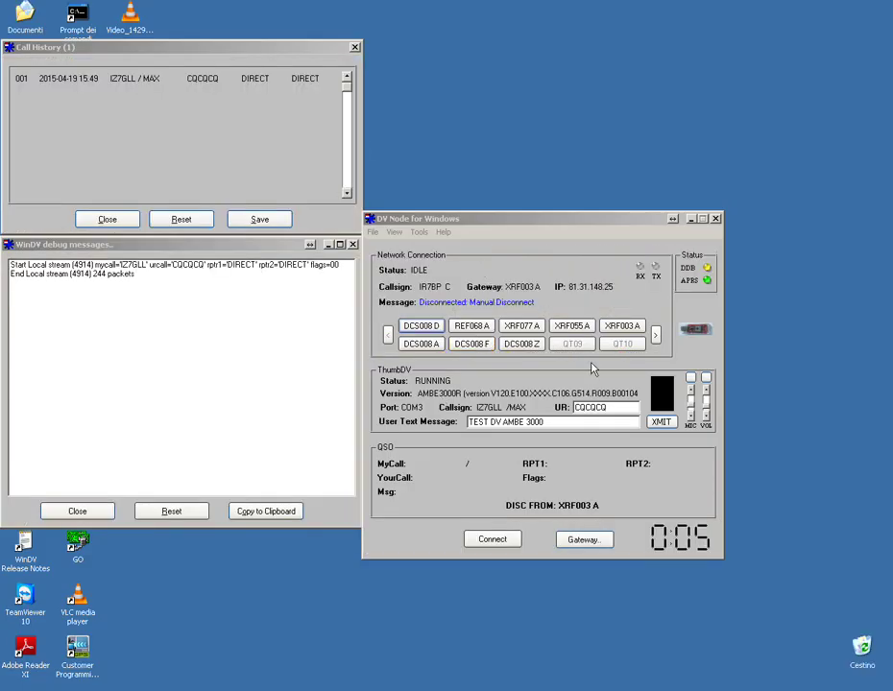
- Send a roughly 17-second local test transmission, logged as entry 002 with 895 packets
left_click(701, 388)
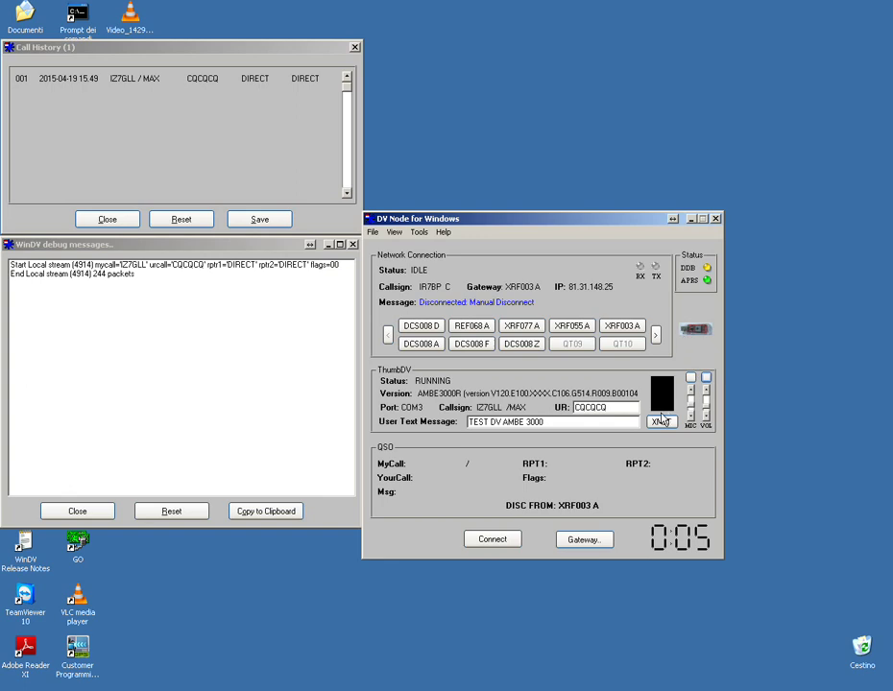
left_click(660, 421)
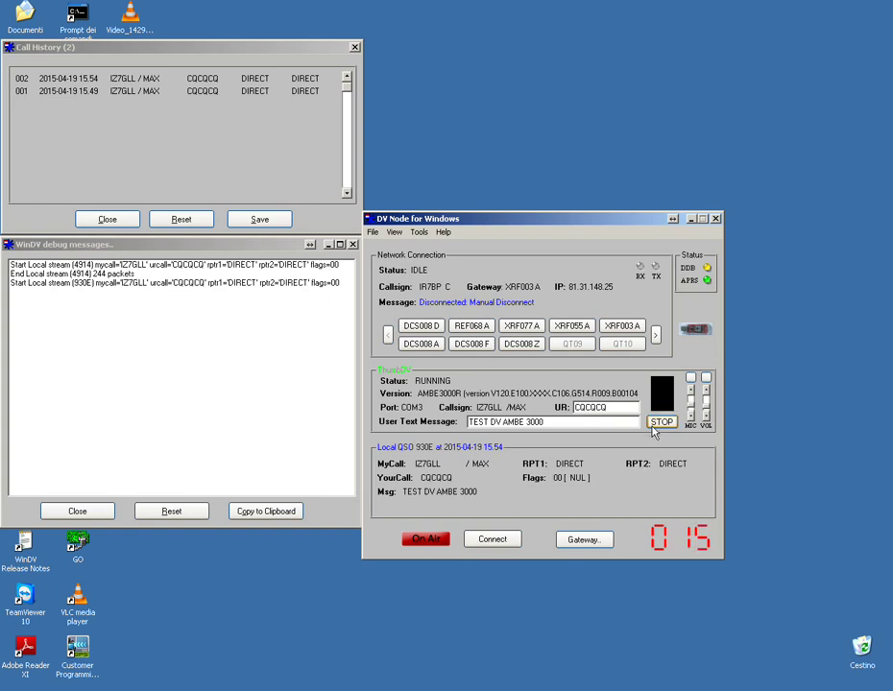
left_click(651, 430)
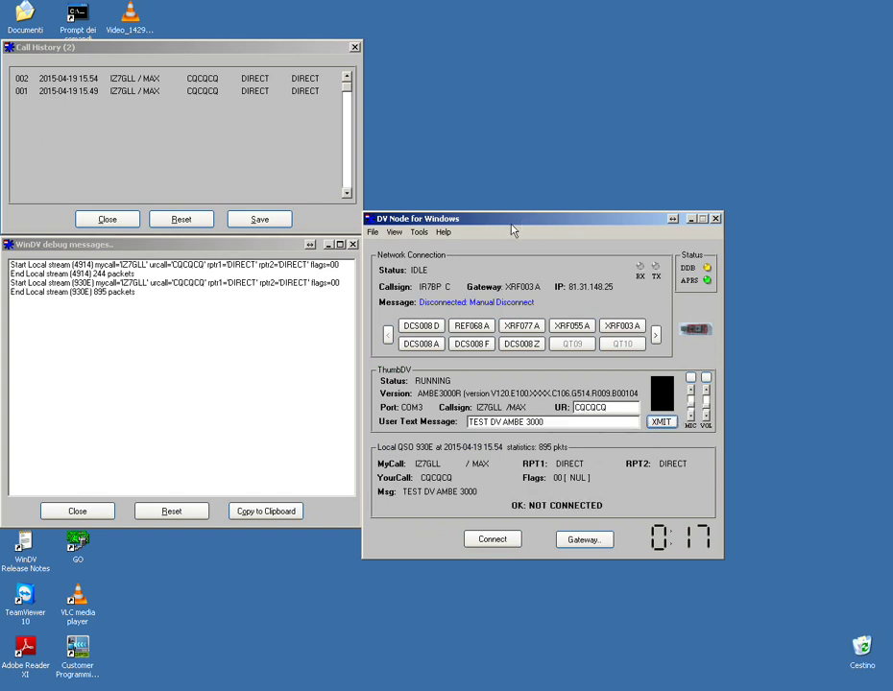
left_click(444, 233)
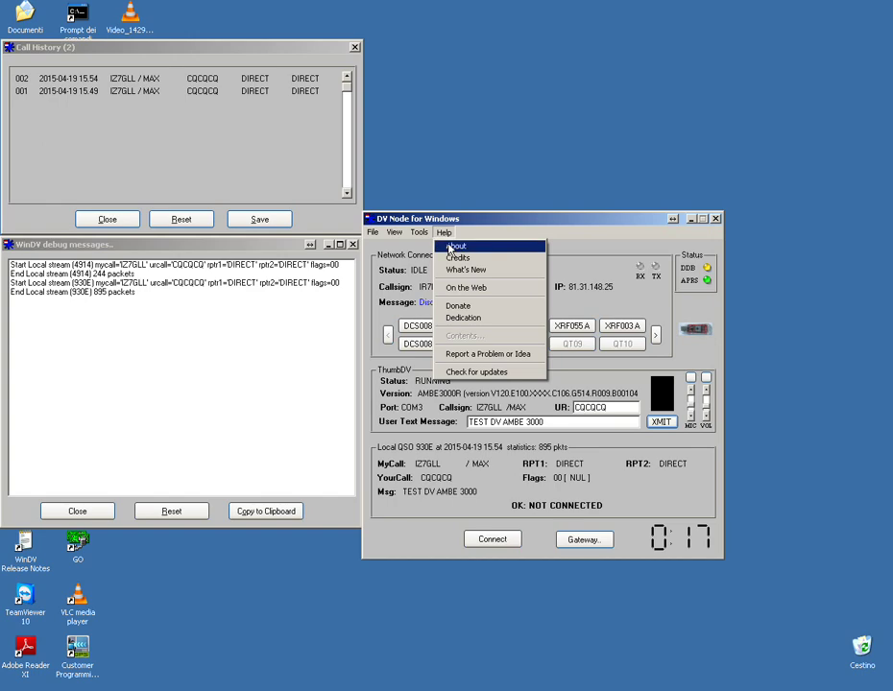
left_click(460, 257)
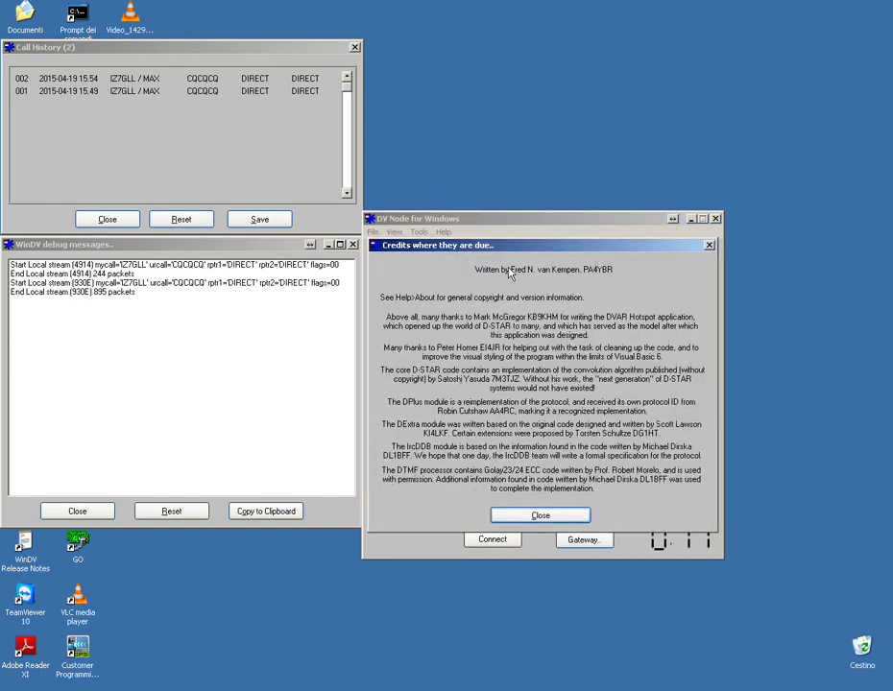
left_click(535, 515)
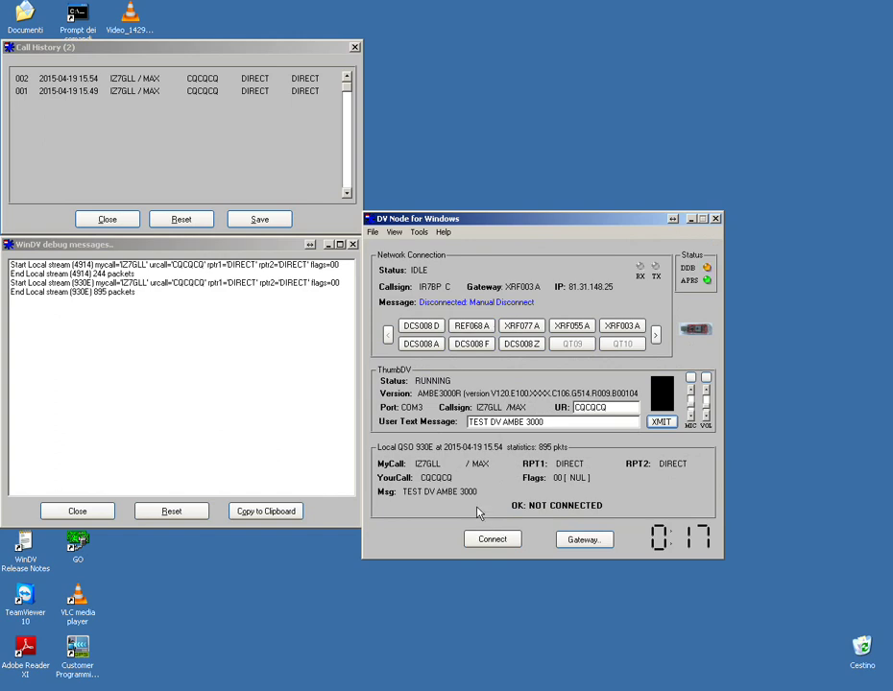
left_click(488, 536)
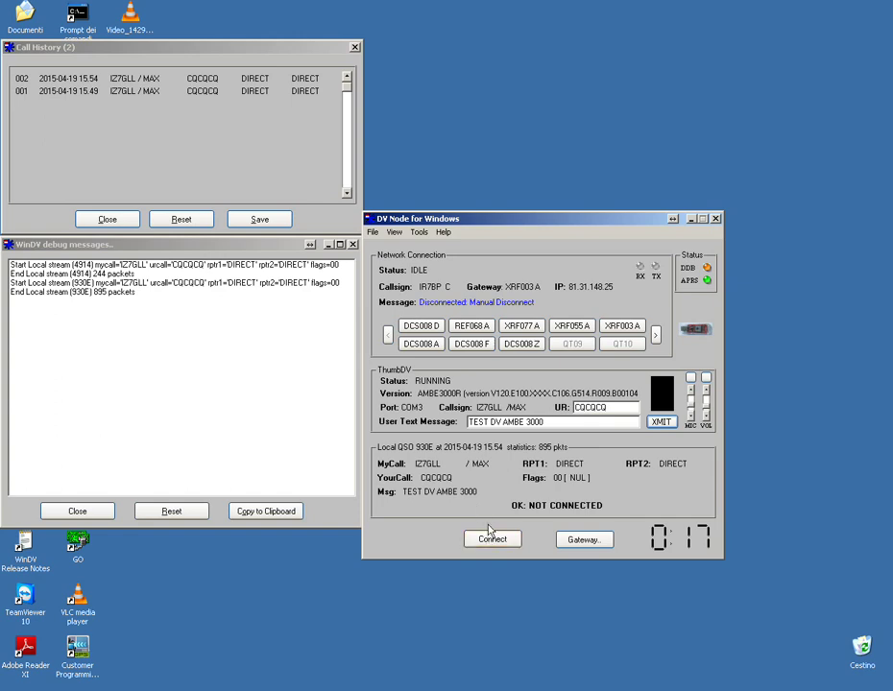